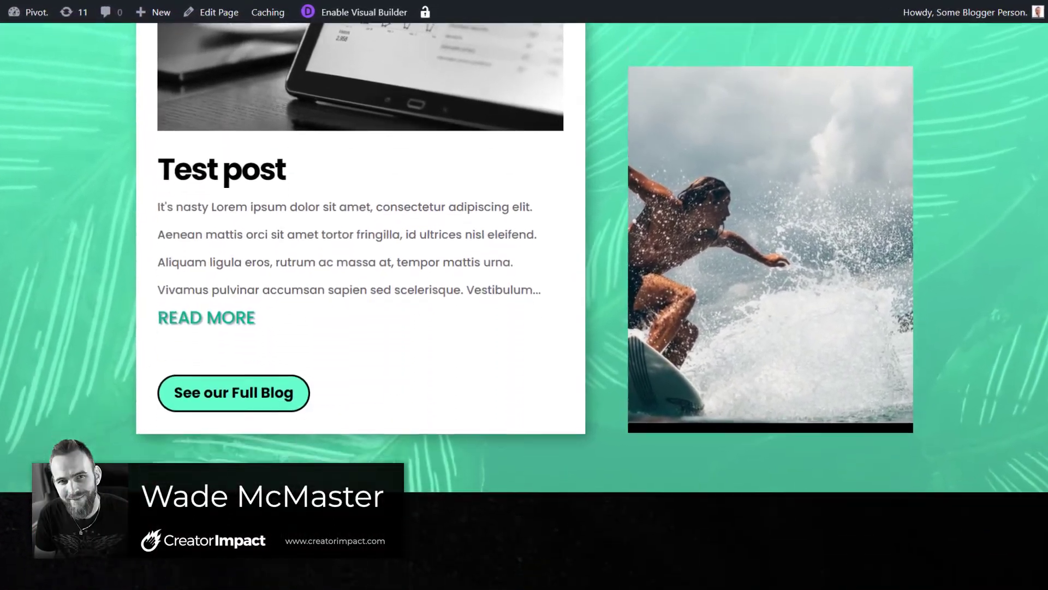
Scroll down the page to the Our Latest Blog Post row with the surfer image
scroll(524, 294, down, 5)
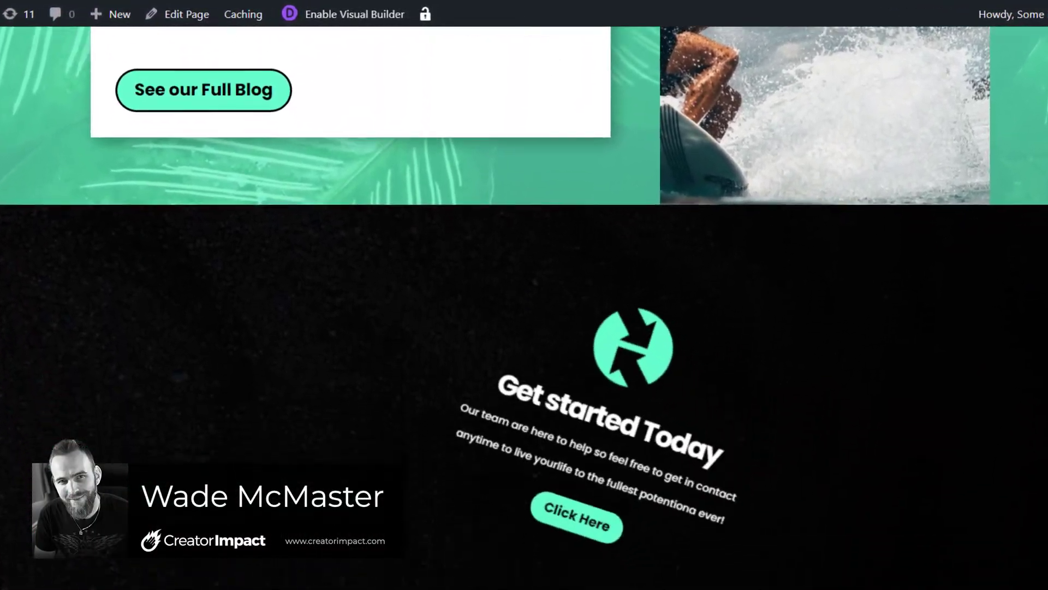
scroll(524, 295, down, 5)
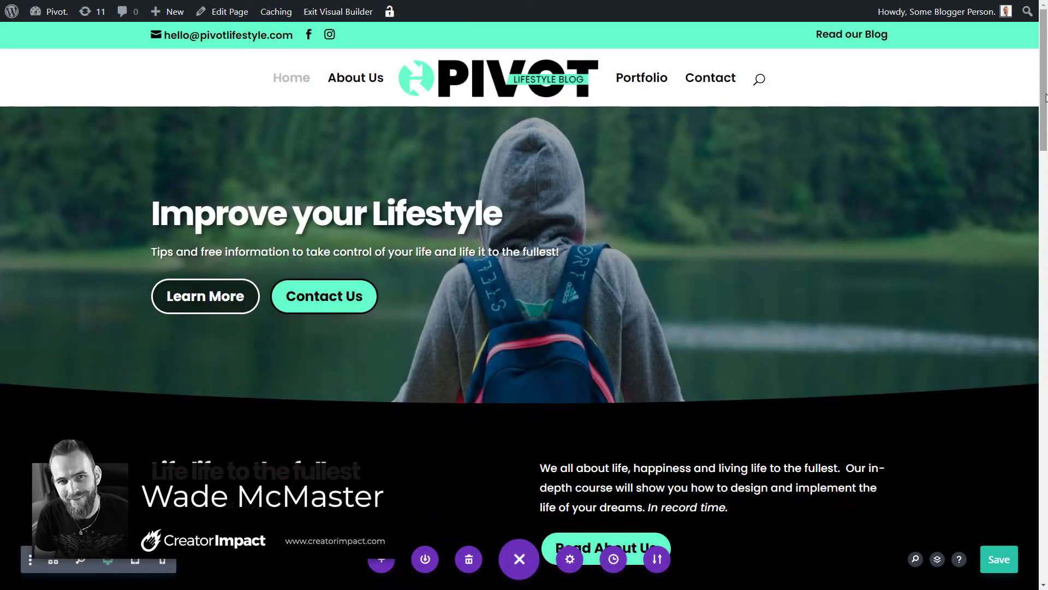
drag(1044, 97, 1044, 125)
scroll(835, 400, down, 4)
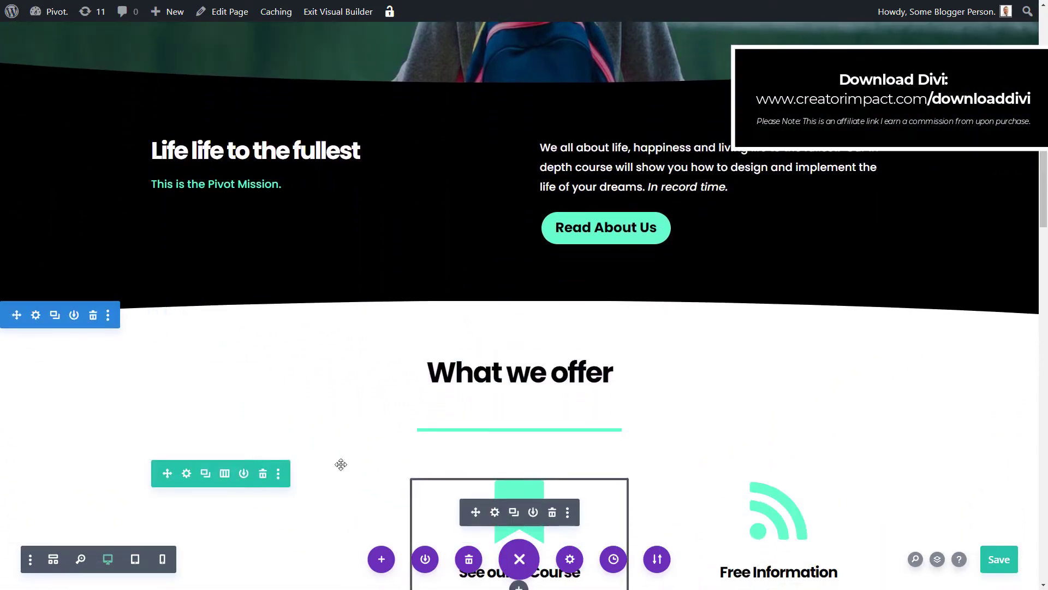
scroll(524, 305, down, 3)
scroll(1046, 238, down, 7)
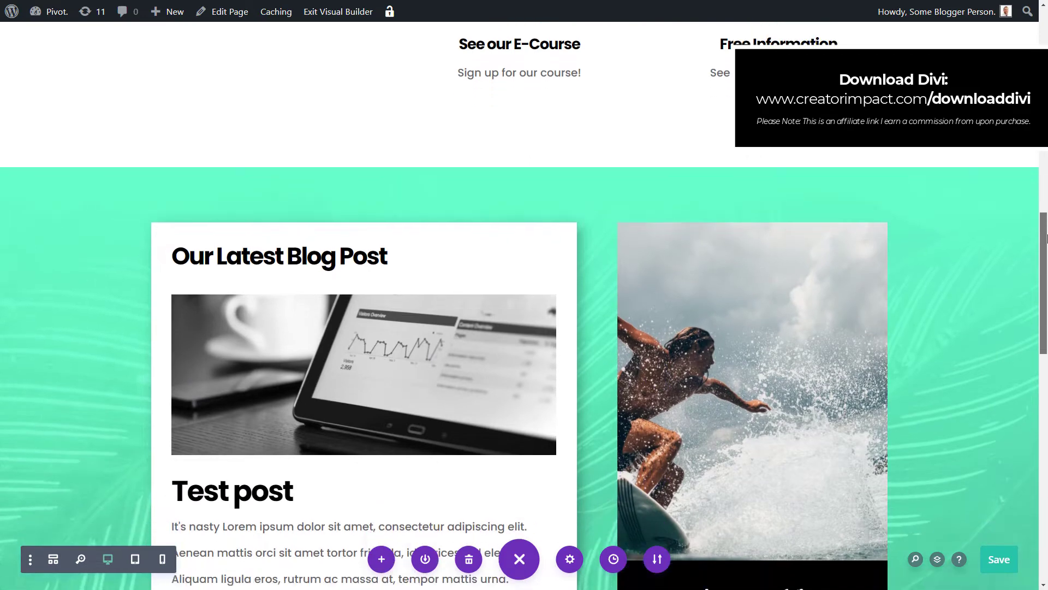
drag(1047, 238, 1040, 267)
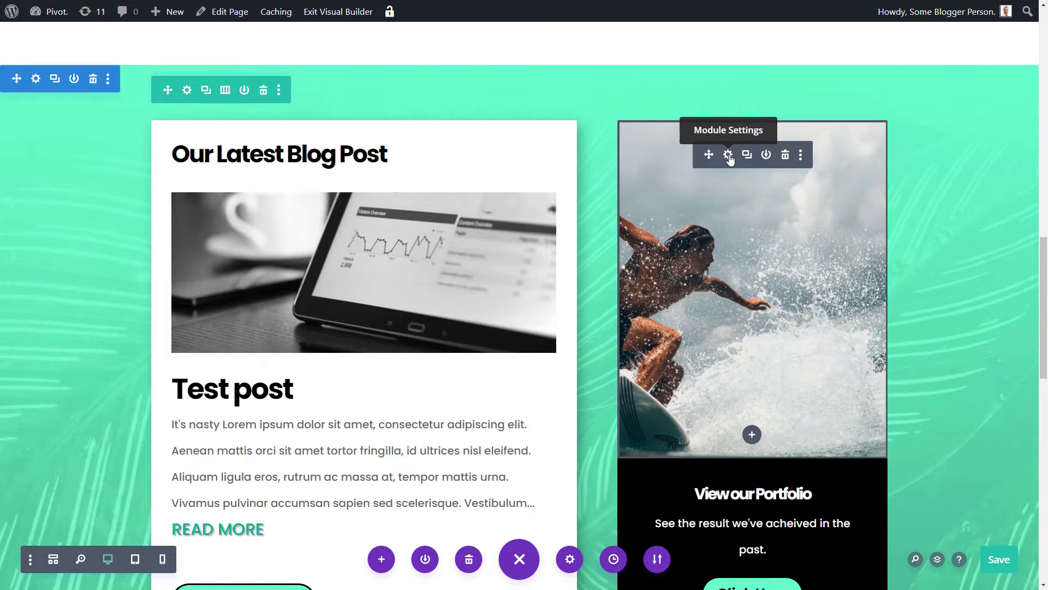
In the surfer image's Advanced Scroll Effects, set Sticky Position to Stick to Top
click(729, 155)
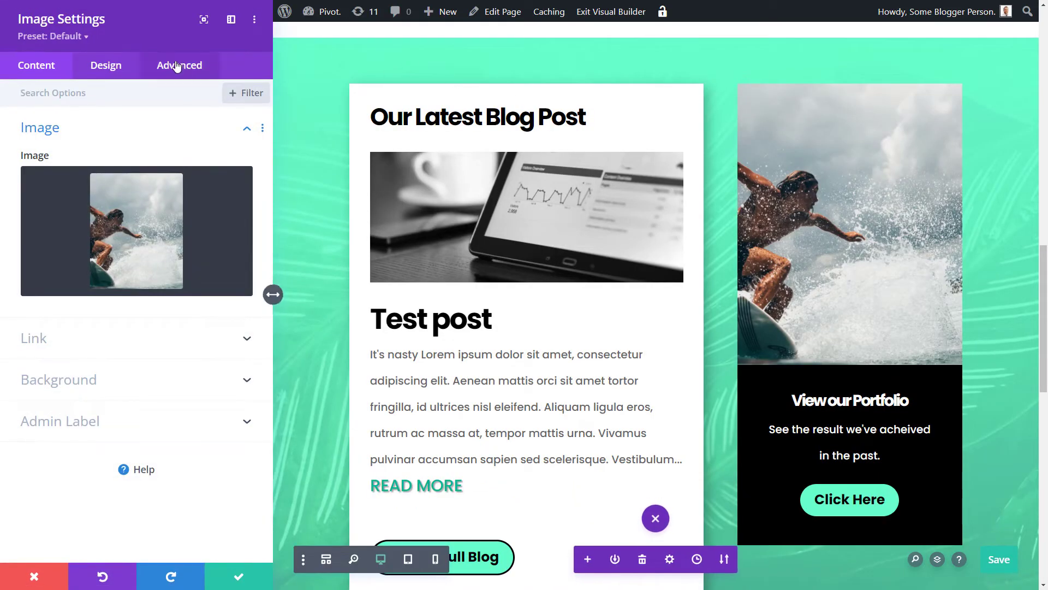
click(177, 67)
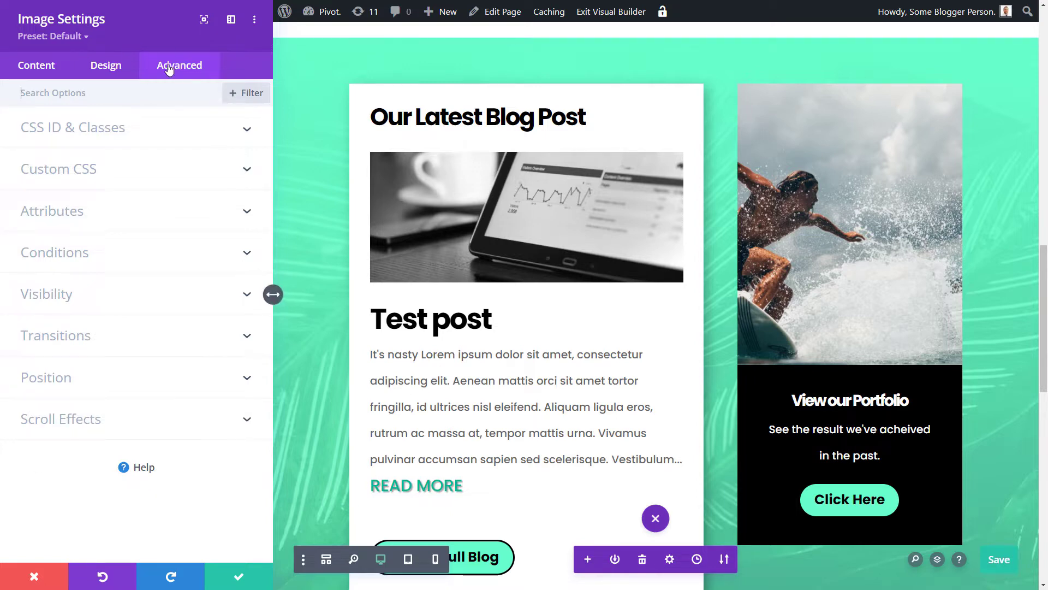
click(72, 429)
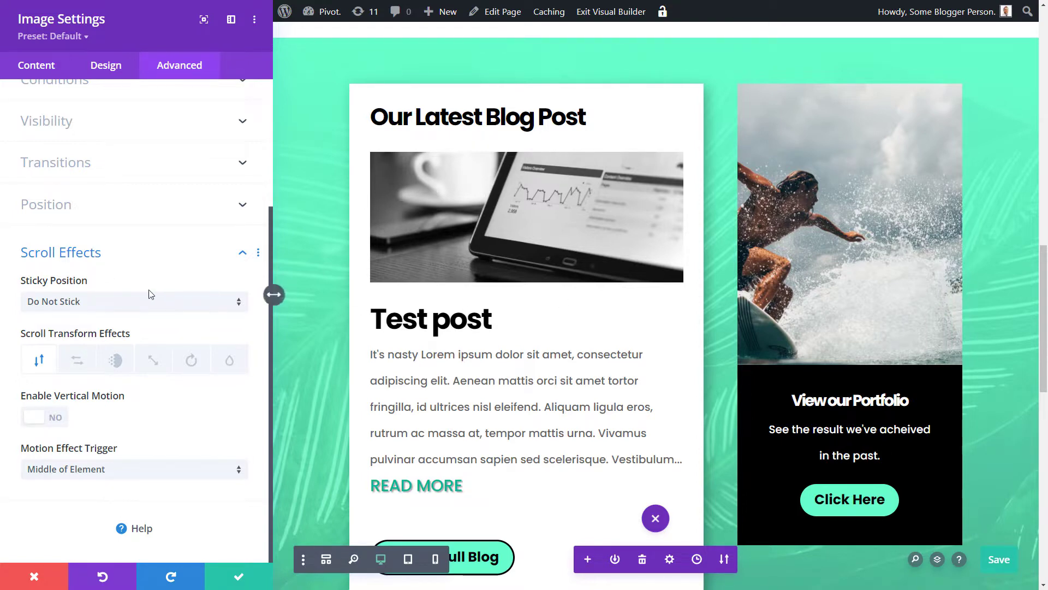
click(127, 303)
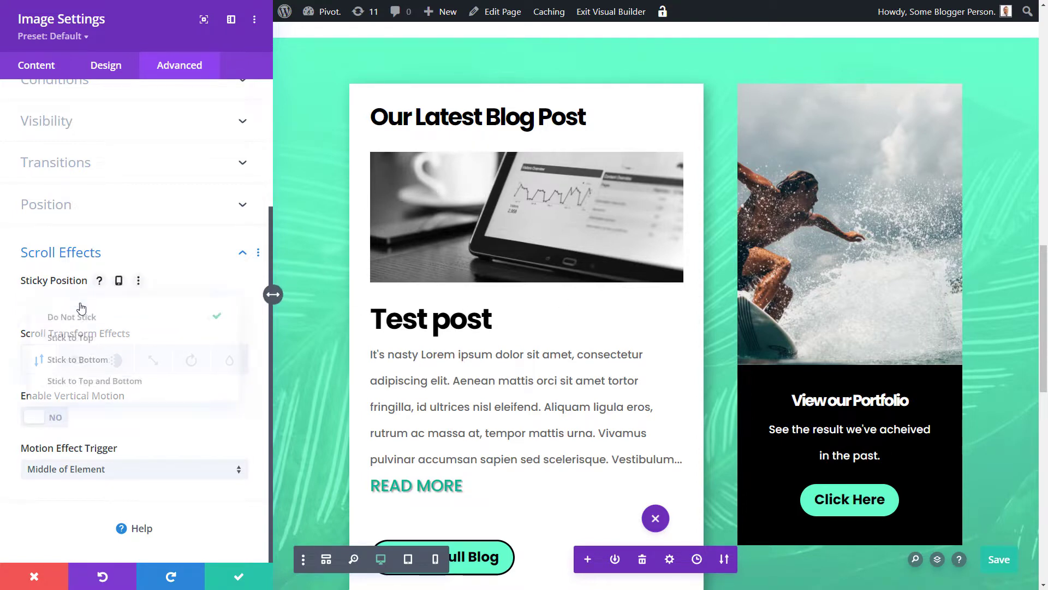
click(85, 338)
scroll(1047, 268, up, 3)
scroll(1047, 267, down, 1)
drag(1047, 268, 1030, 282)
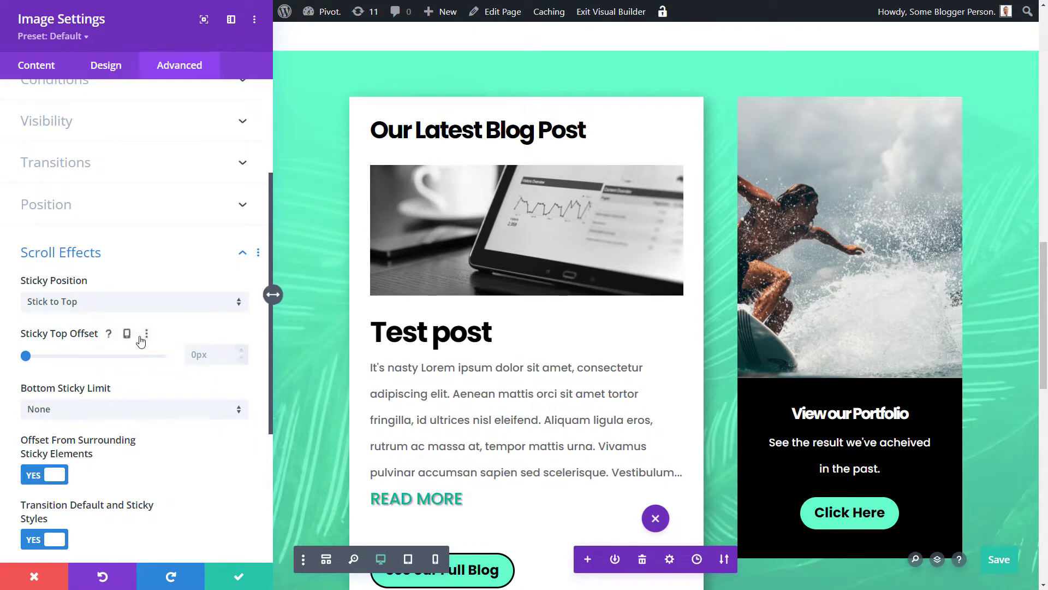
Change Sticky Position to Stick to Bottom, then to Stick to Top and Bottom
click(117, 303)
click(106, 363)
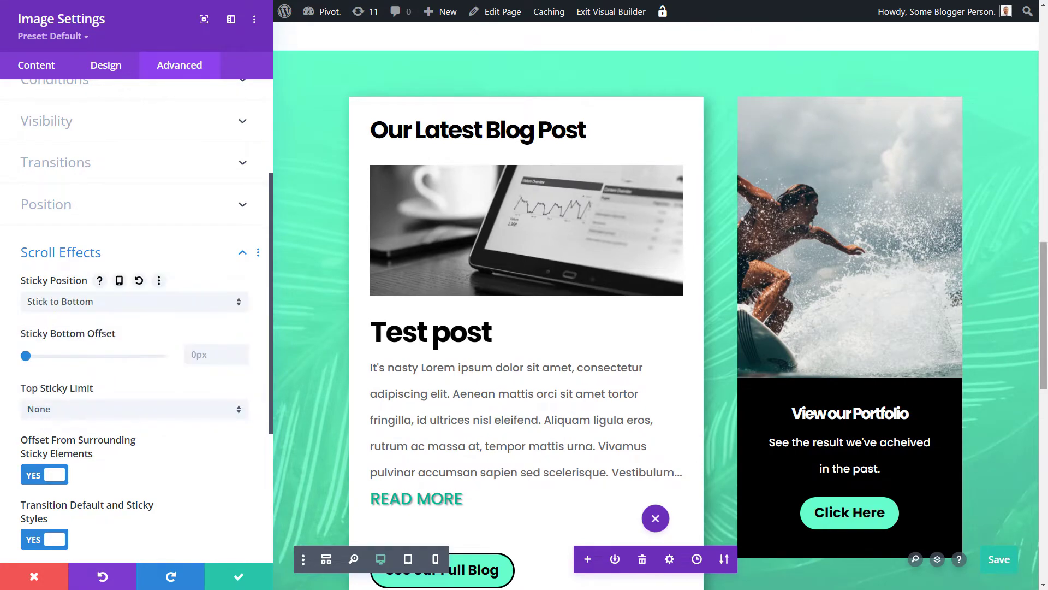
mouse_move(1045, 360)
mouse_down()
mouse_move(1045, 370)
mouse_move(1047, 202)
mouse_move(1042, 392)
mouse_move(1043, 356)
mouse_up()
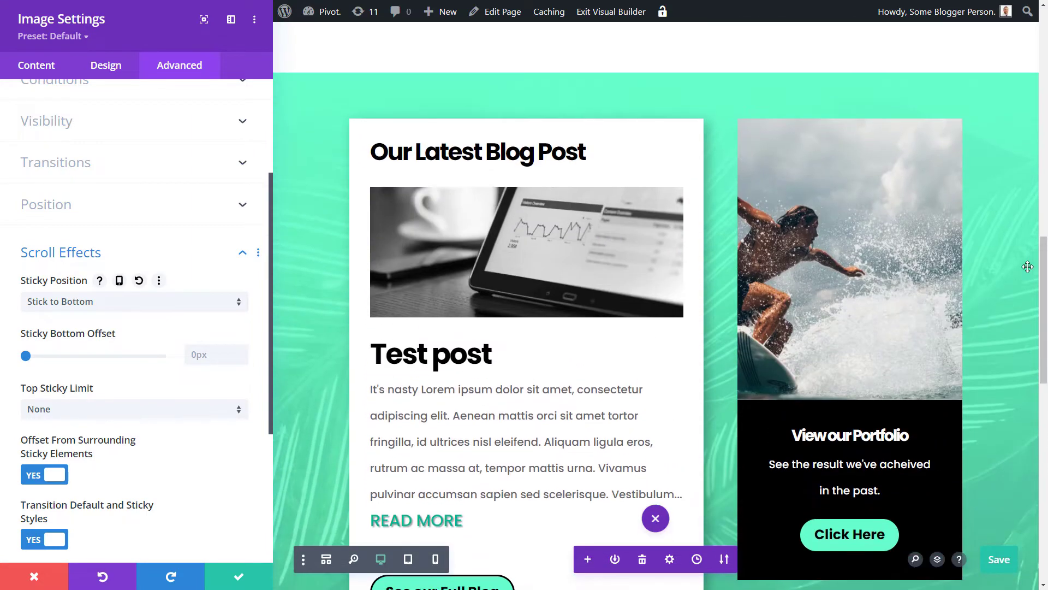
click(127, 302)
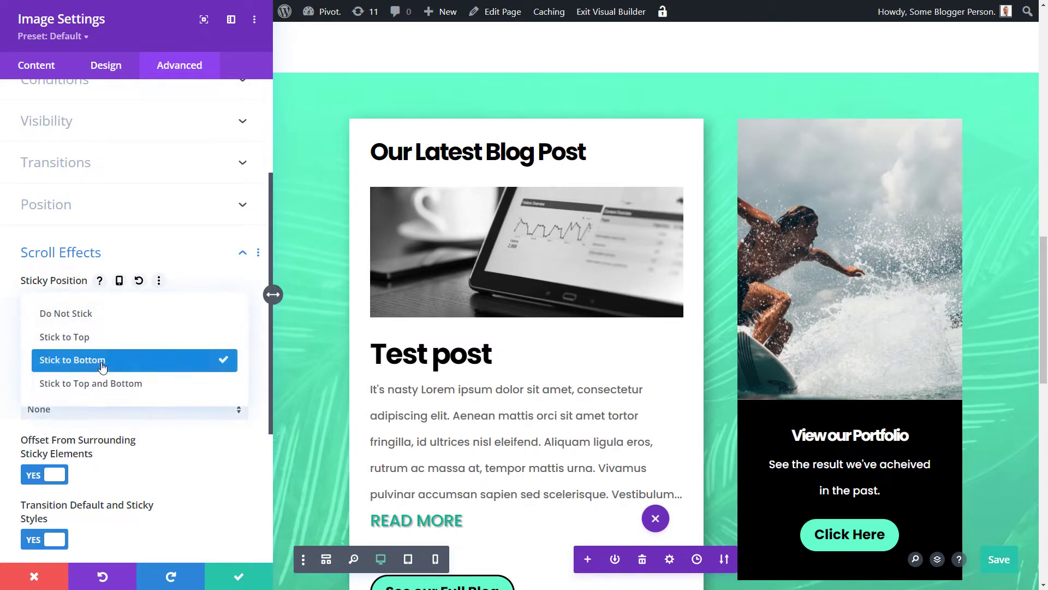
click(82, 379)
scroll(1041, 401, up, 6)
scroll(1041, 404, down, 10)
drag(1042, 420, 1044, 358)
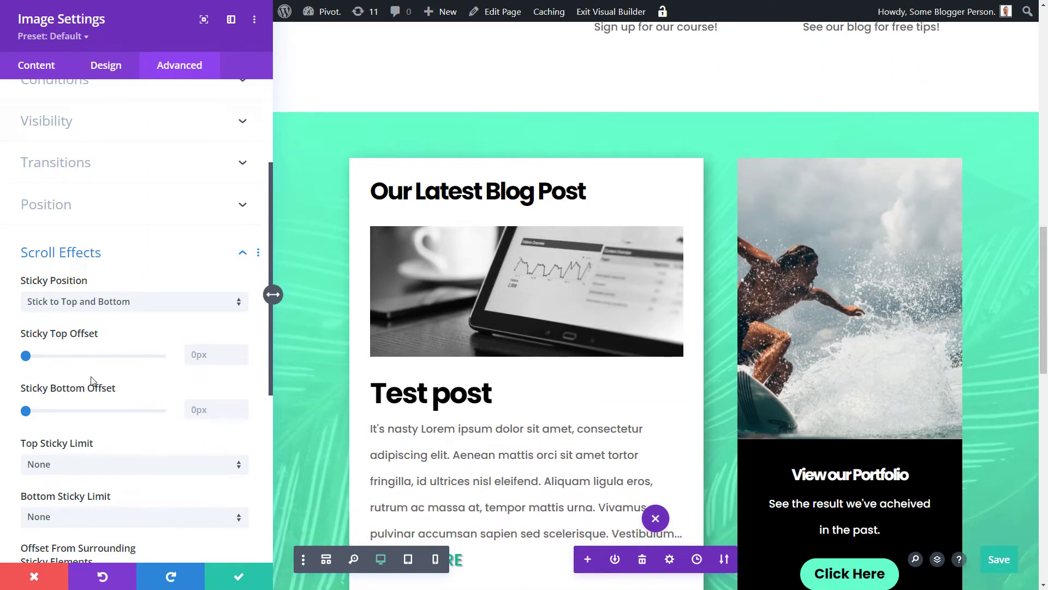
Switch the surfer image back to Stick to Top with a 60px Sticky Top Offset
click(99, 307)
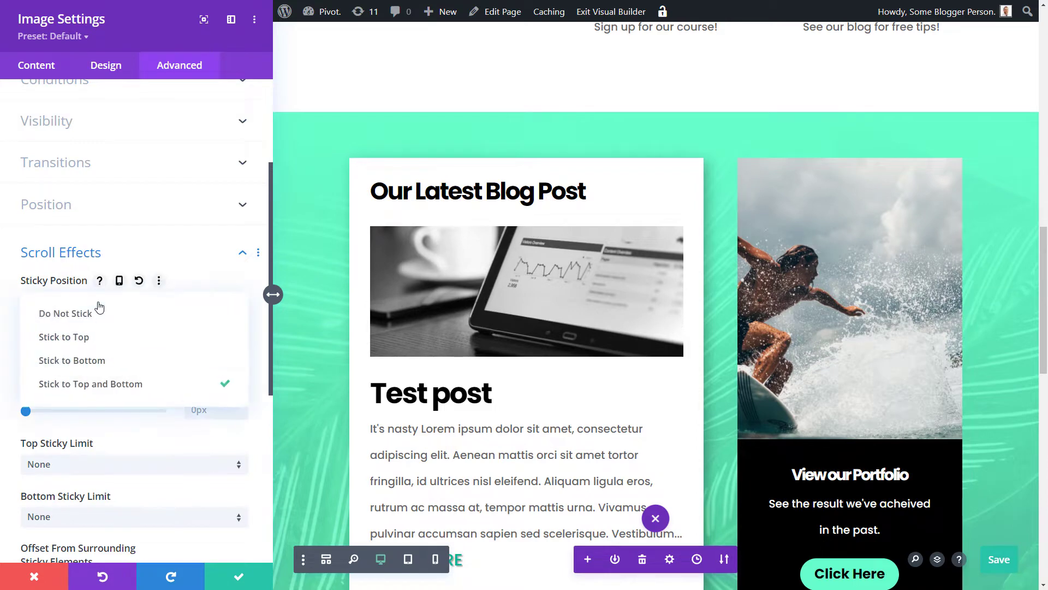
click(86, 337)
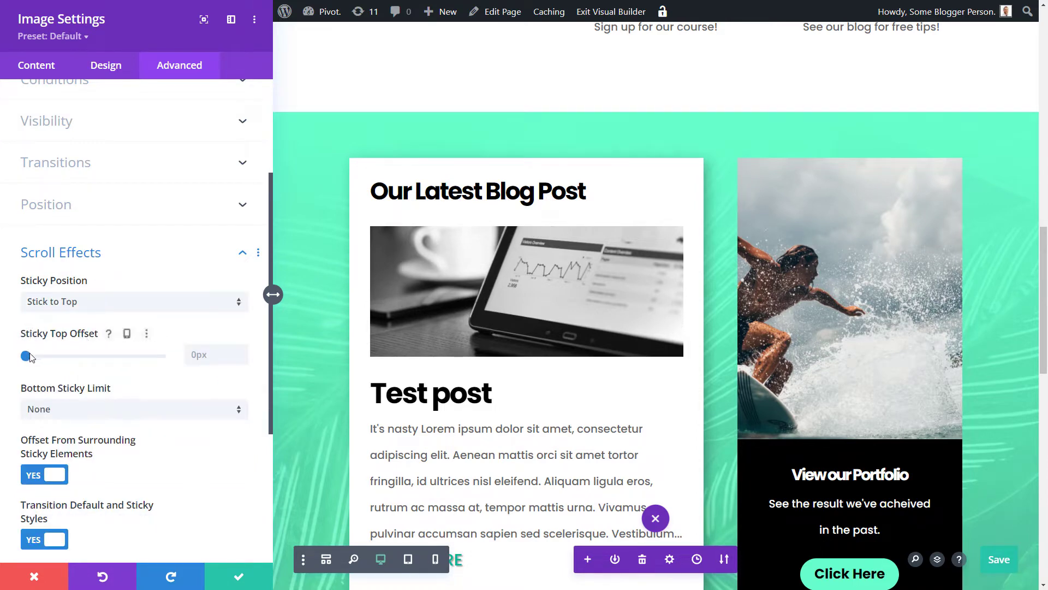
drag(1046, 295, 1046, 342)
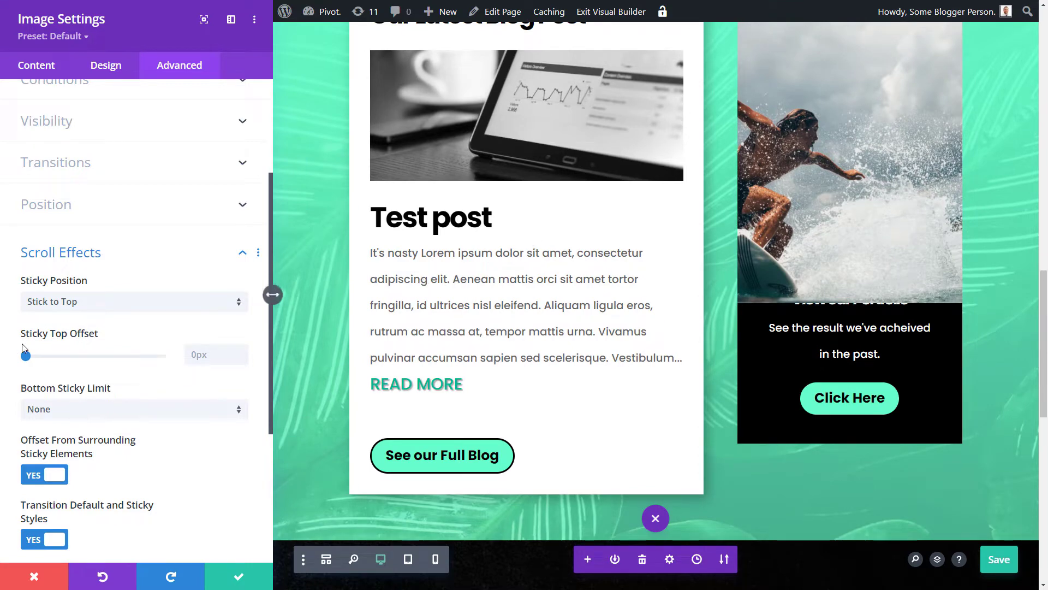
drag(40, 358, 47, 363)
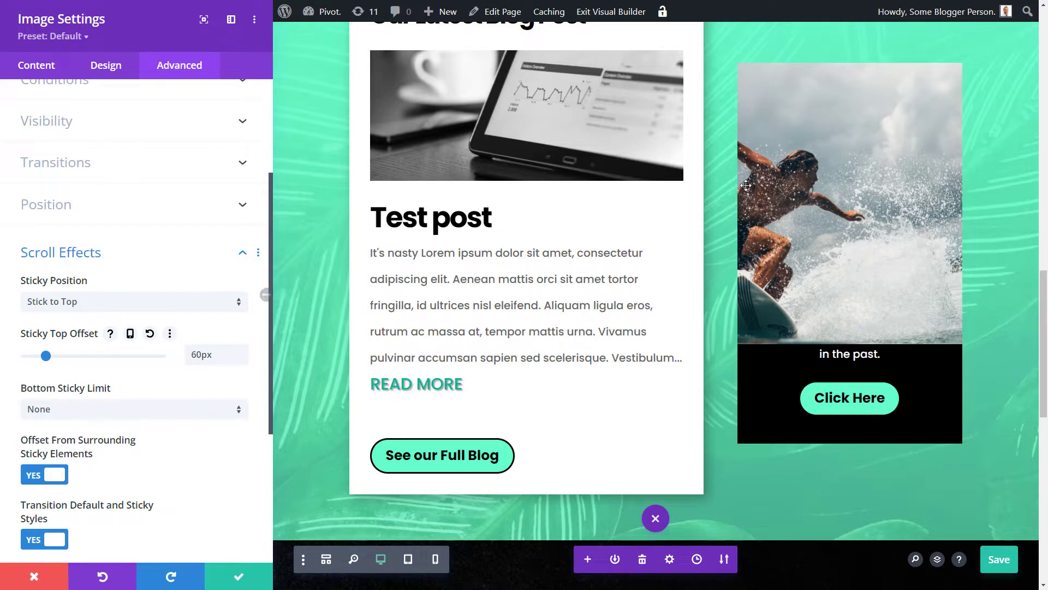
drag(1044, 289, 1043, 260)
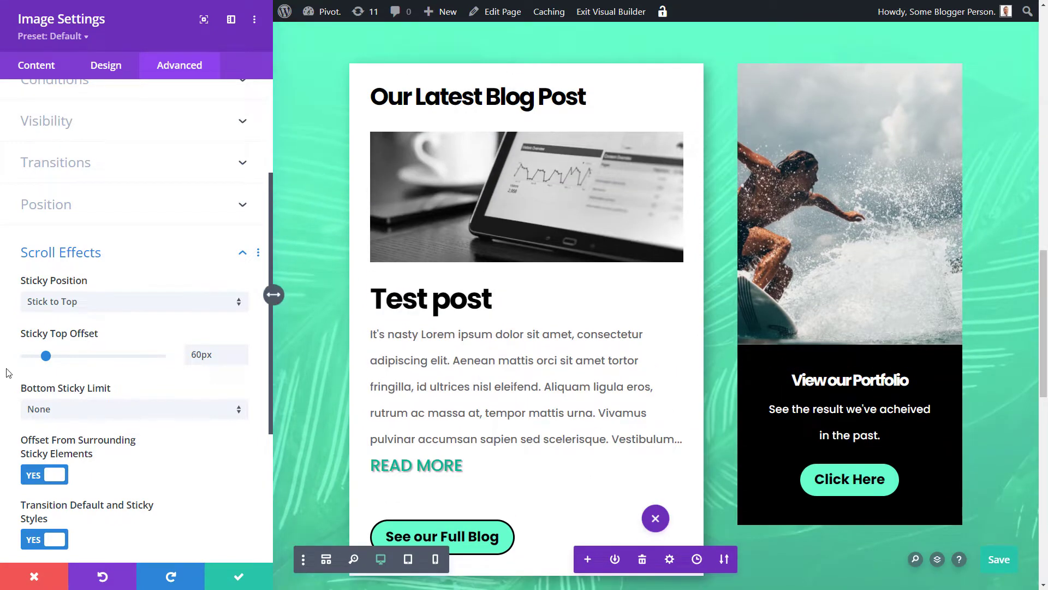
Set the Bottom Sticky Limit to Section, then change it to Body Area
click(39, 411)
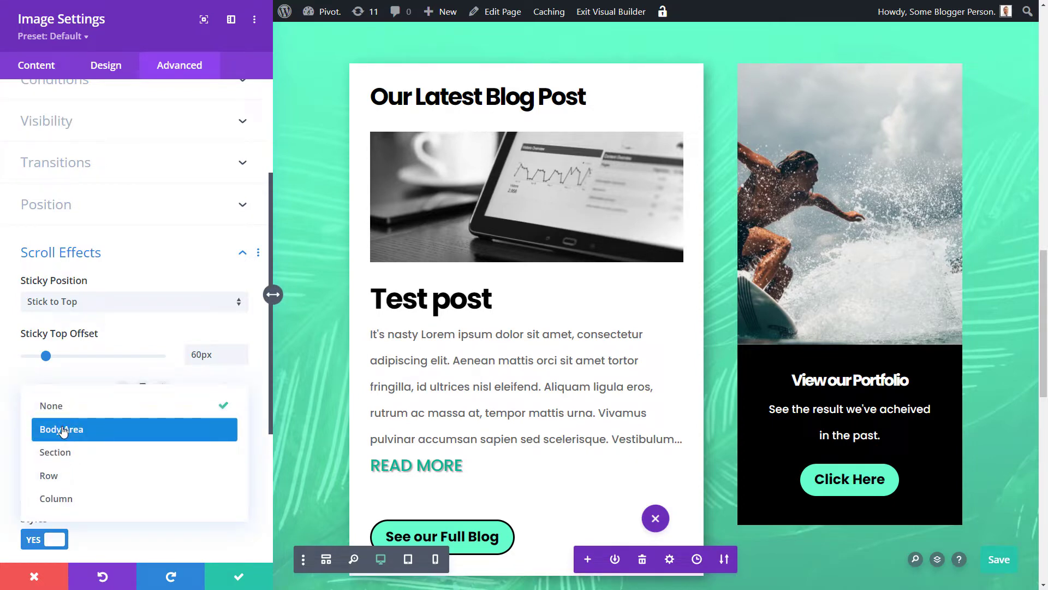
click(55, 453)
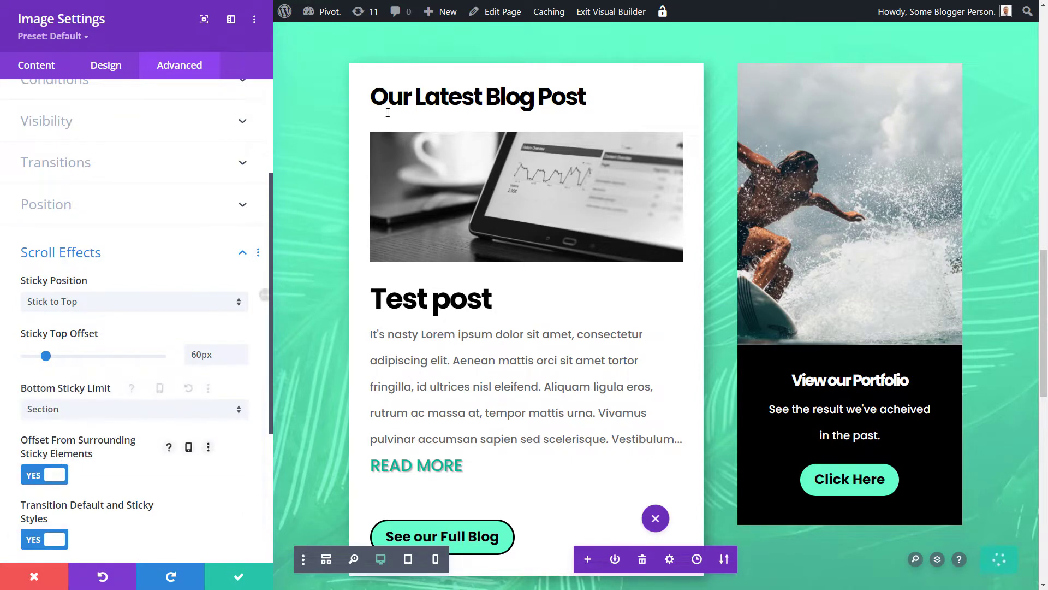
mouse_move(1044, 315)
mouse_down()
mouse_move(1043, 213)
mouse_move(1043, 453)
mouse_move(1042, 315)
mouse_move(1044, 327)
mouse_up()
click(48, 409)
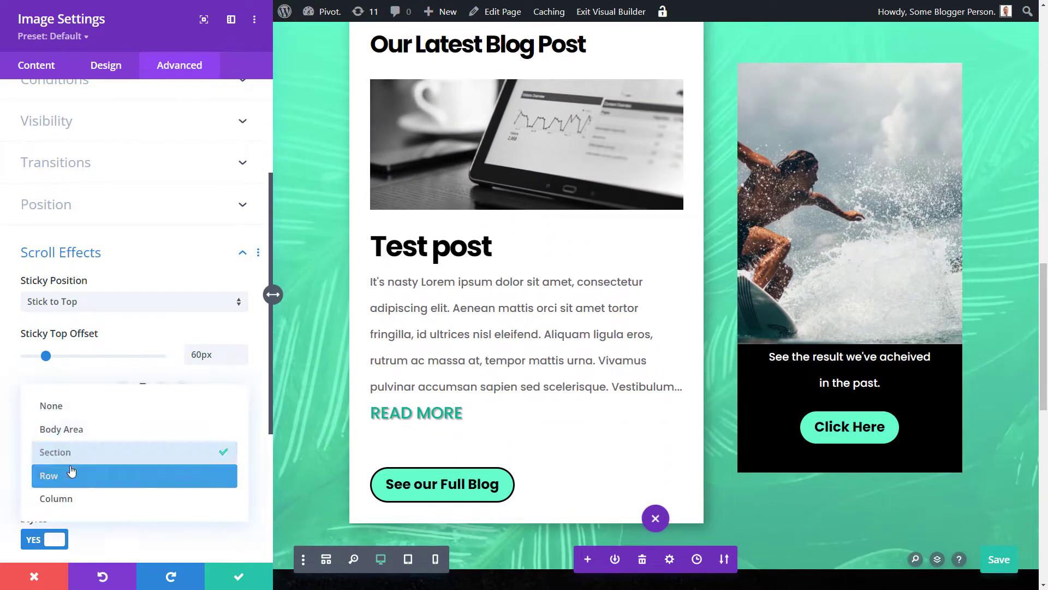
click(76, 431)
drag(1038, 319, 1043, 517)
scroll(361, 289, up, 15)
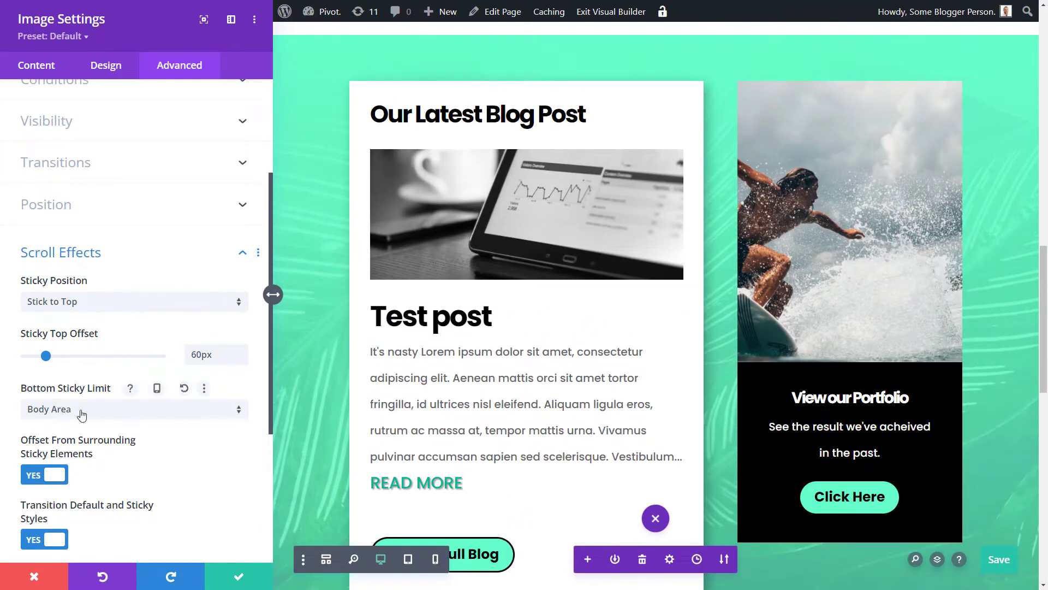
Keep Body Area as the bottom sticky limit and close the image settings
click(82, 415)
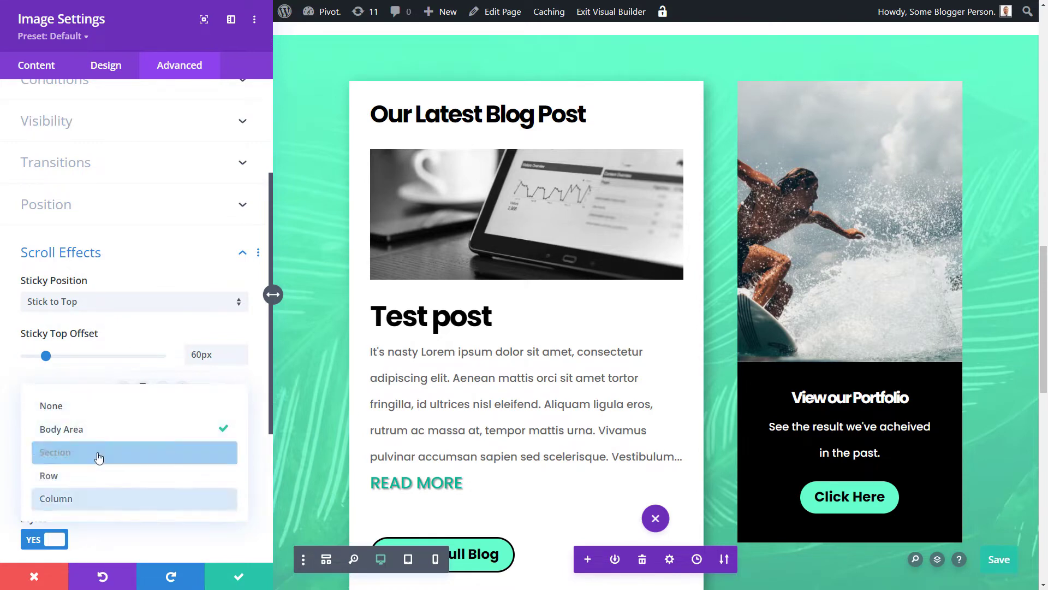
click(181, 429)
scroll(203, 433, down, 2)
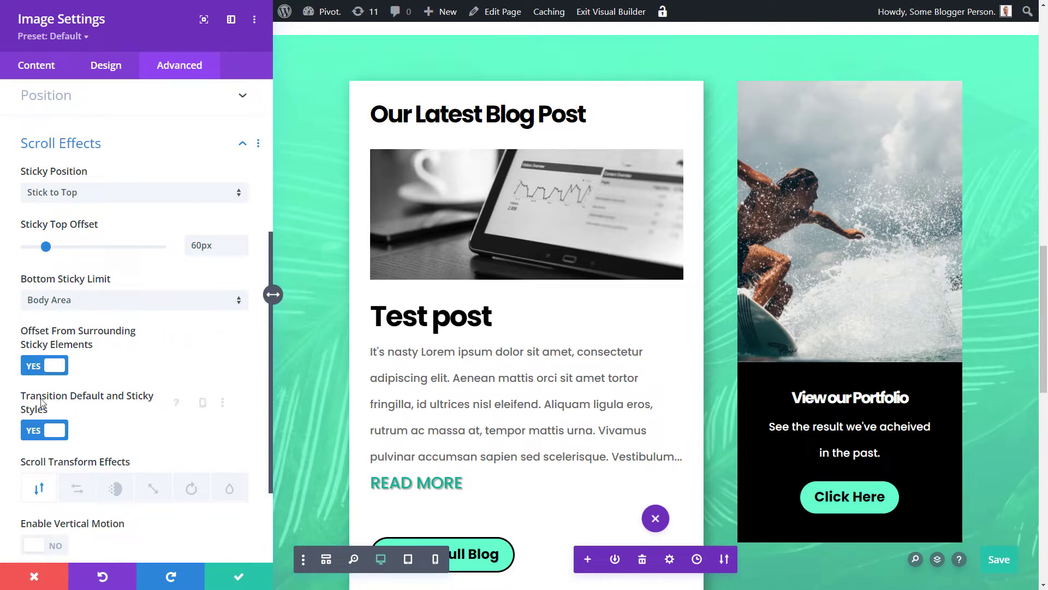
scroll(74, 430, down, 2)
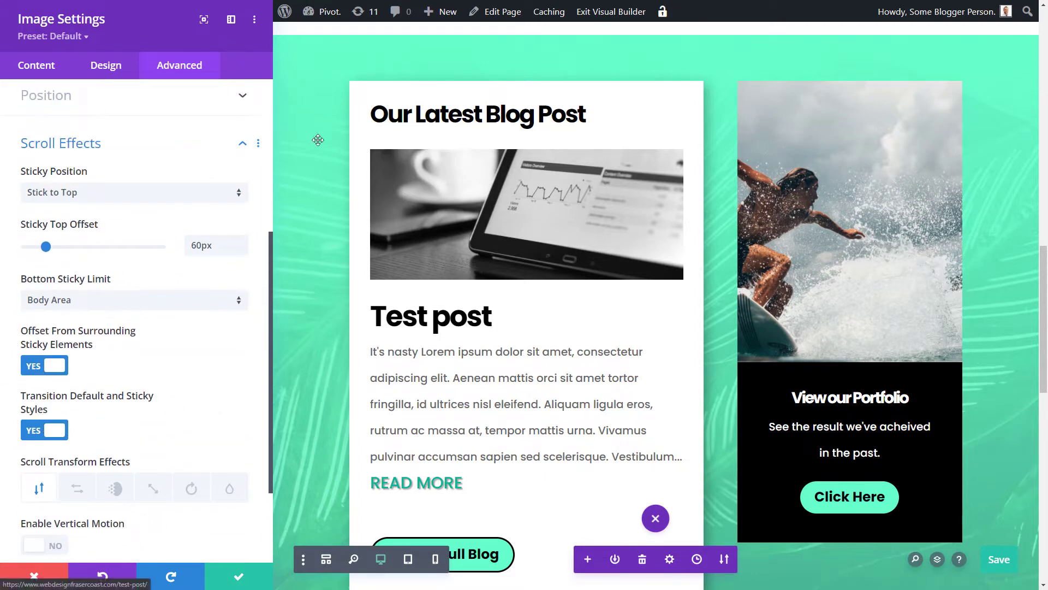
click(254, 580)
scroll(1040, 390, down, 4)
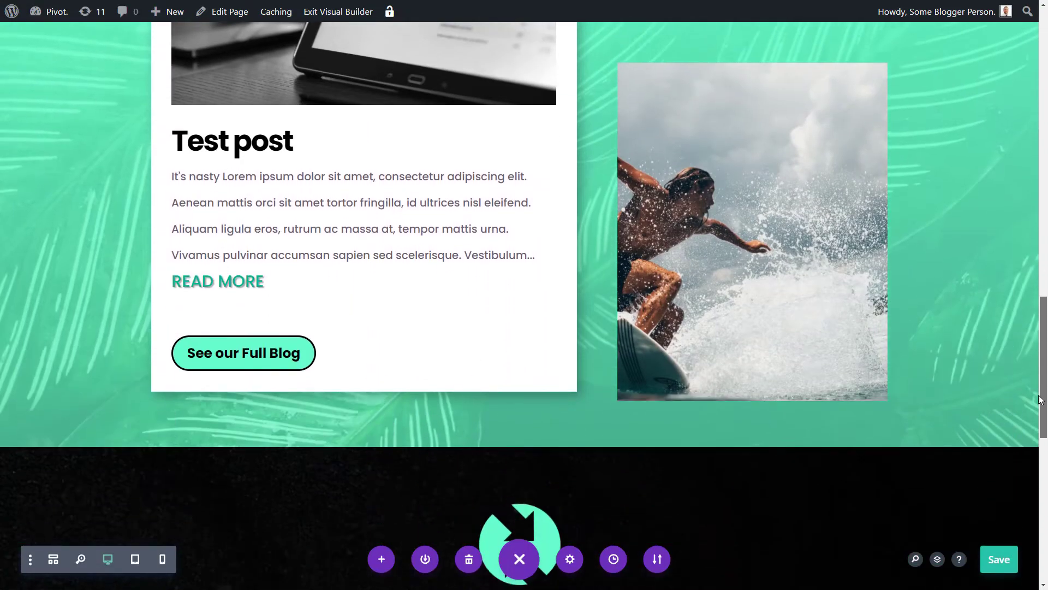
mouse_move(1040, 390)
mouse_down()
mouse_move(1037, 292)
mouse_move(1019, 530)
mouse_move(1021, 355)
mouse_move(1021, 421)
mouse_move(1021, 391)
mouse_up()
Reopen the surfer image's scroll effects and choose Body Area as the bottom sticky limit
click(729, 97)
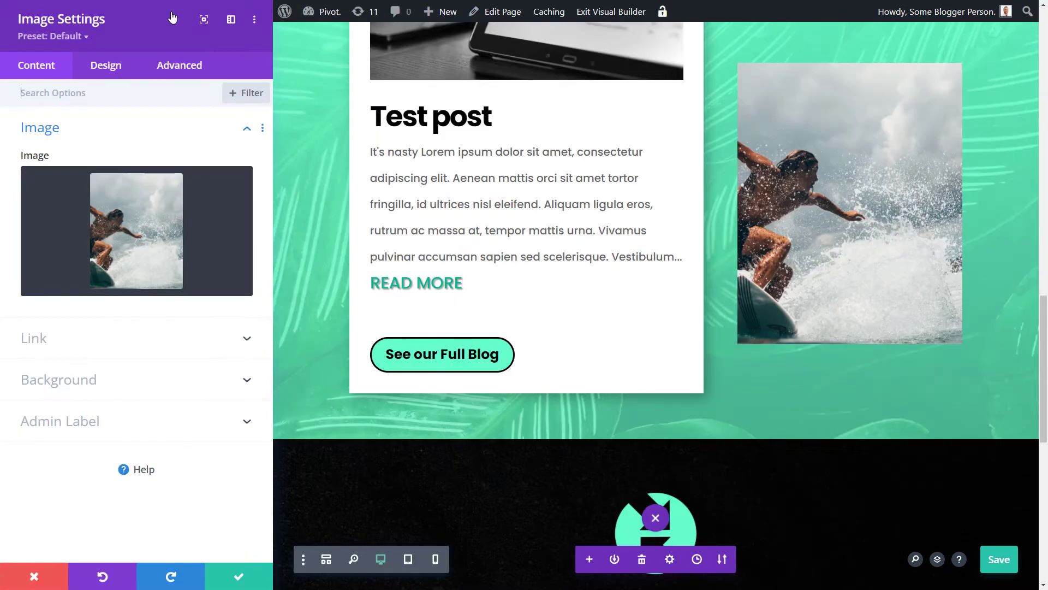
click(162, 75)
click(90, 415)
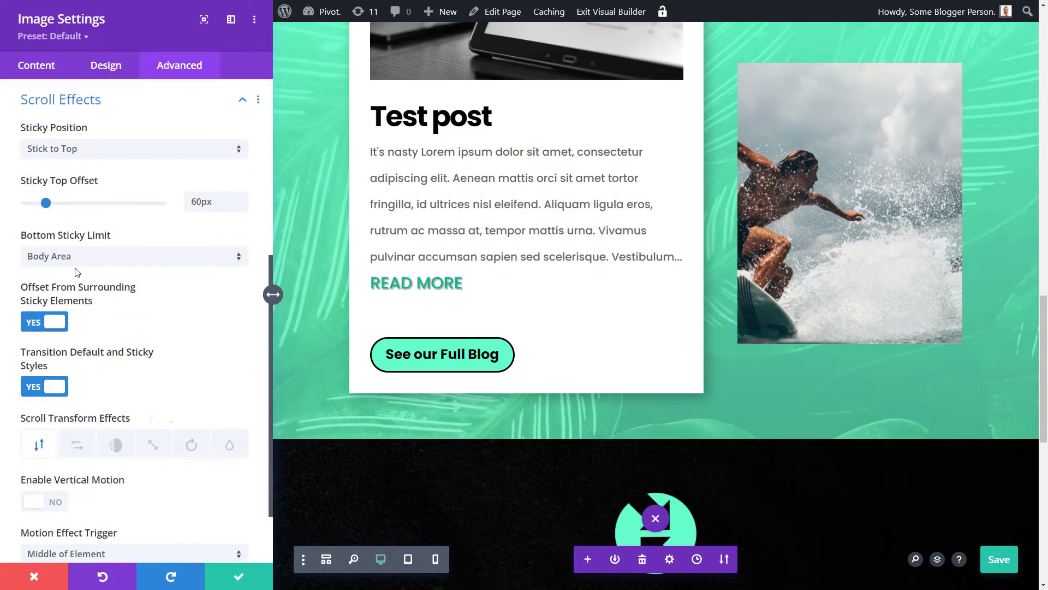
click(75, 257)
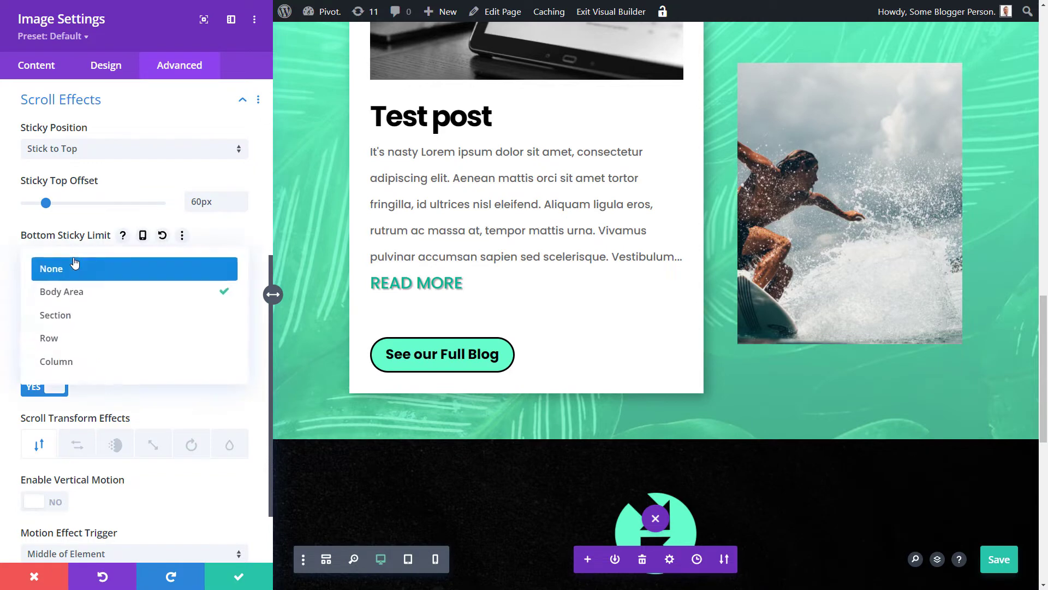
click(67, 295)
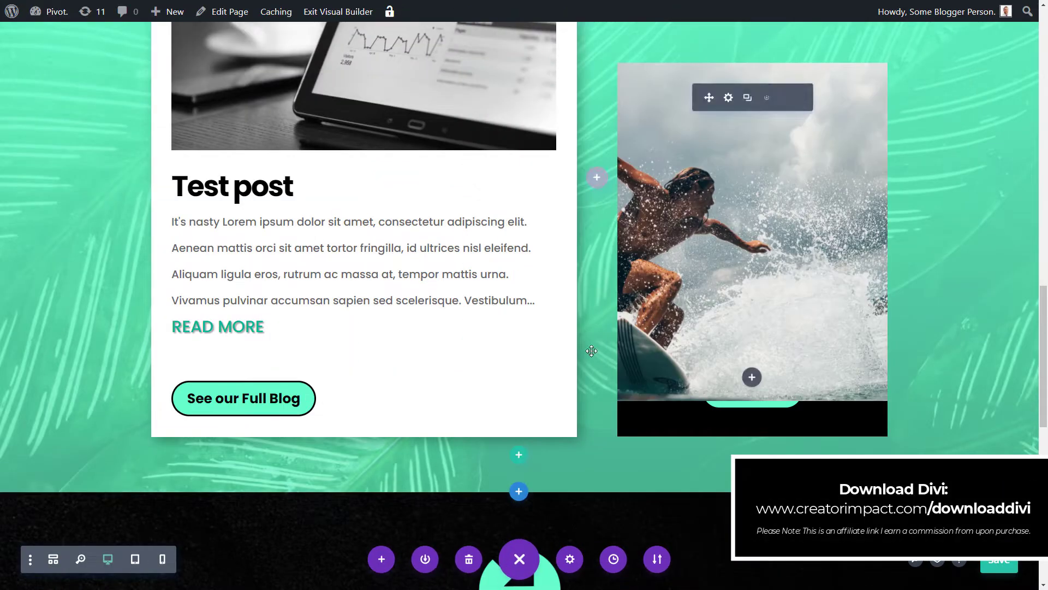
Open the Get started Today row's settings at Advanced > Scroll Effects
scroll(562, 328, down, 5)
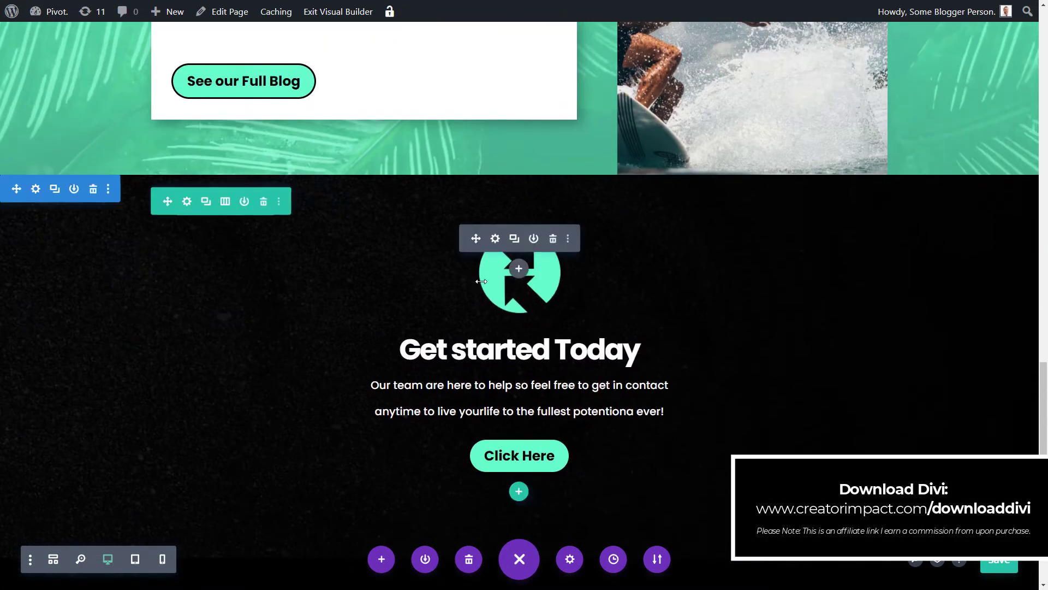
mouse_move(479, 274)
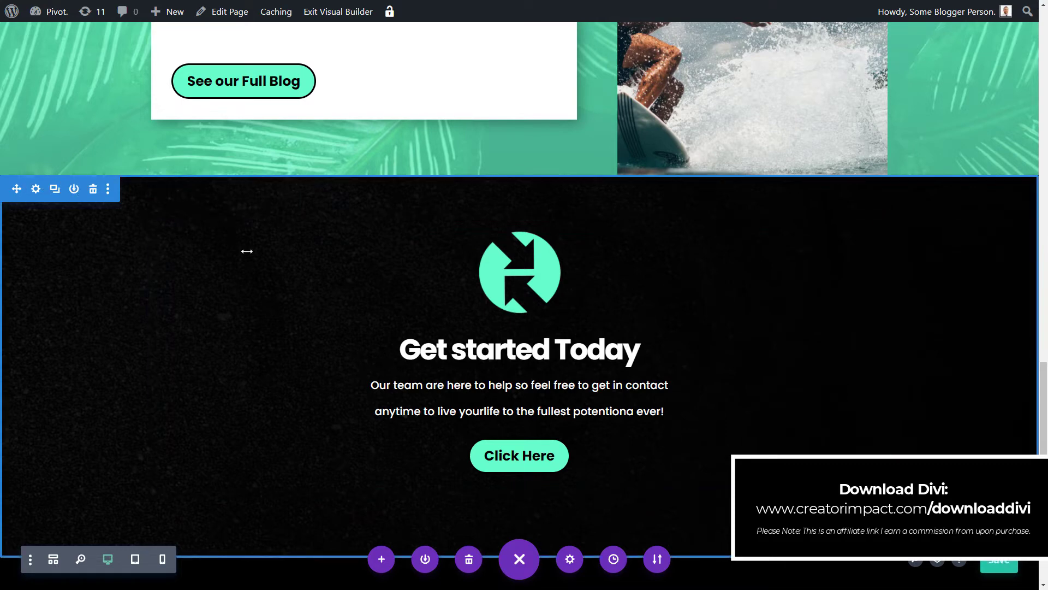
mouse_move(417, 227)
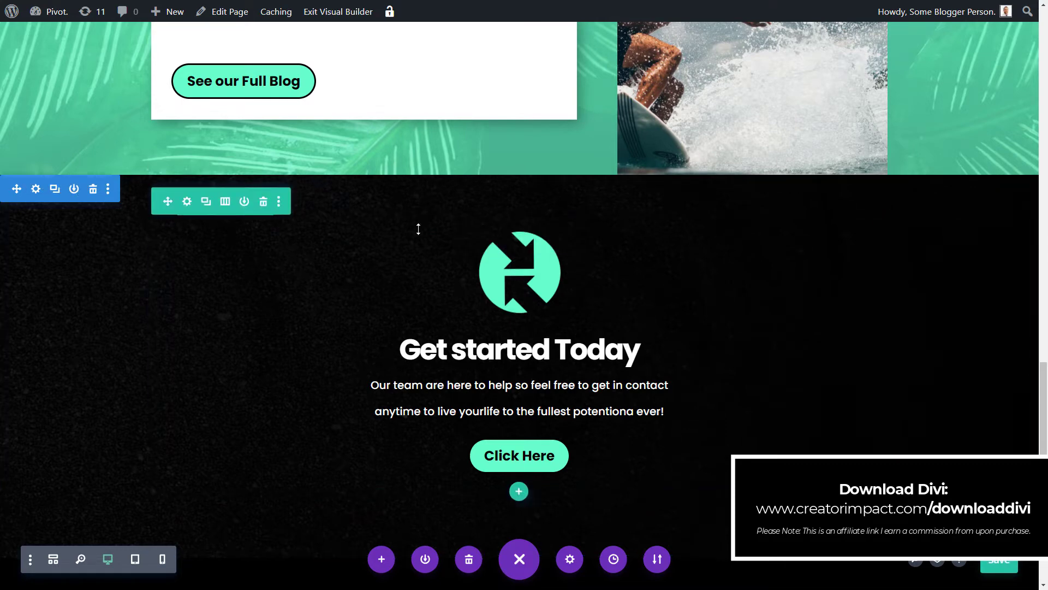
click(188, 202)
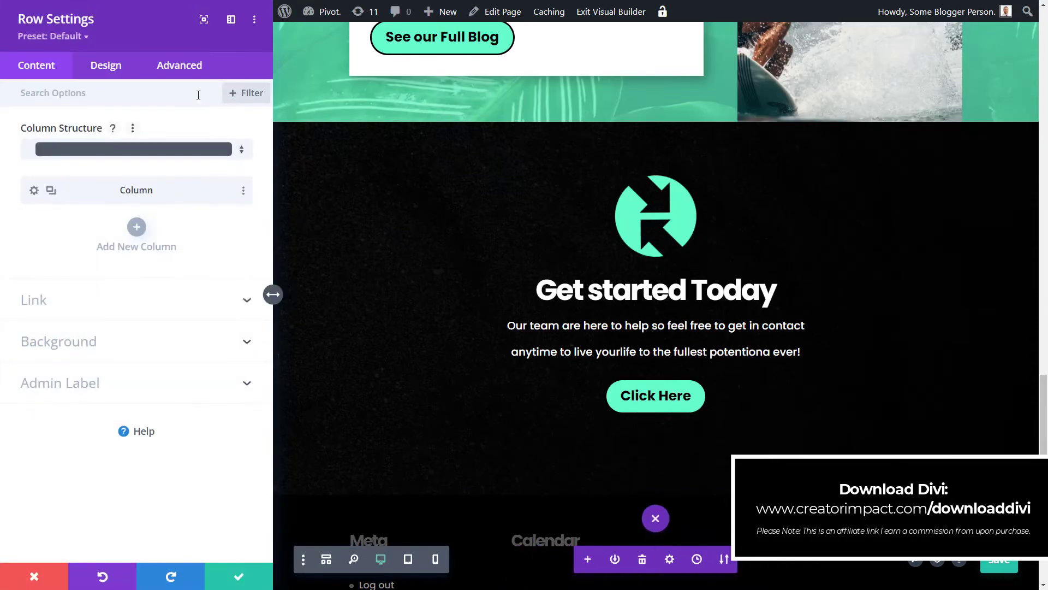
click(192, 73)
click(117, 365)
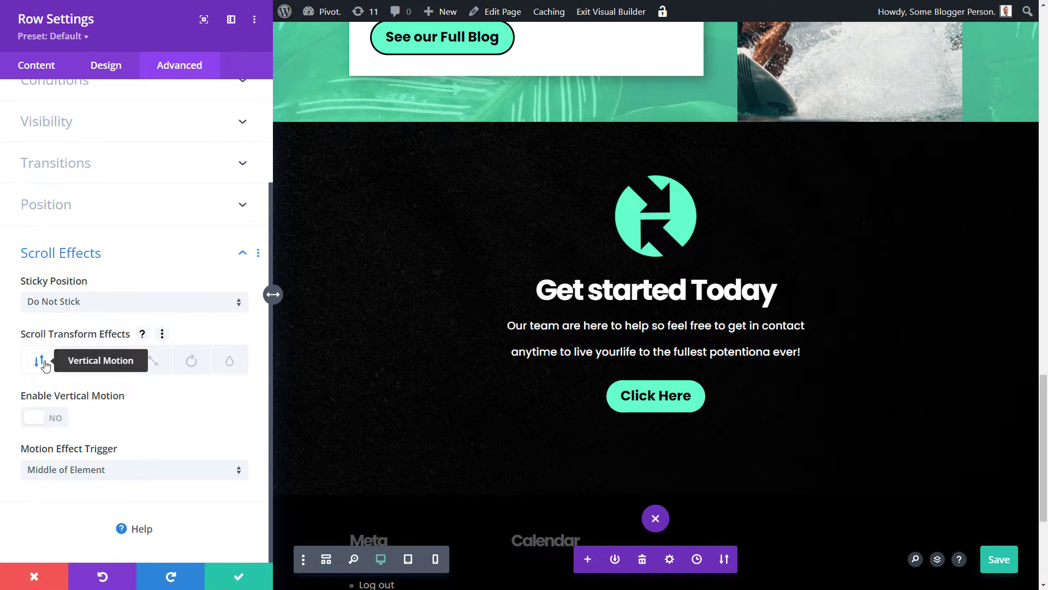
Enable vertical motion on the row with offsets 0.5 start, 0 mid, -1 end
click(53, 417)
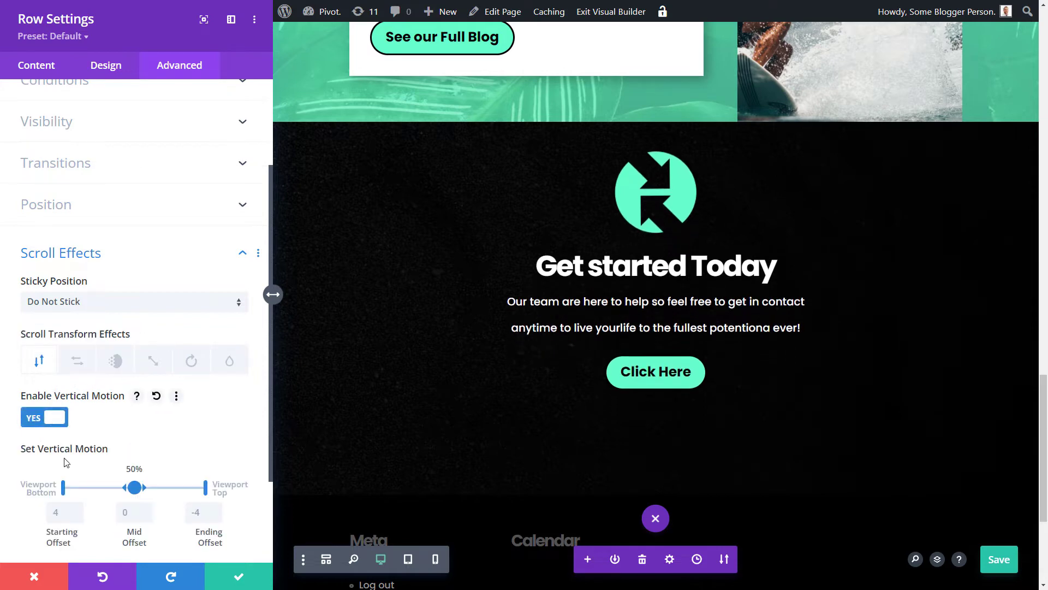
click(1044, 324)
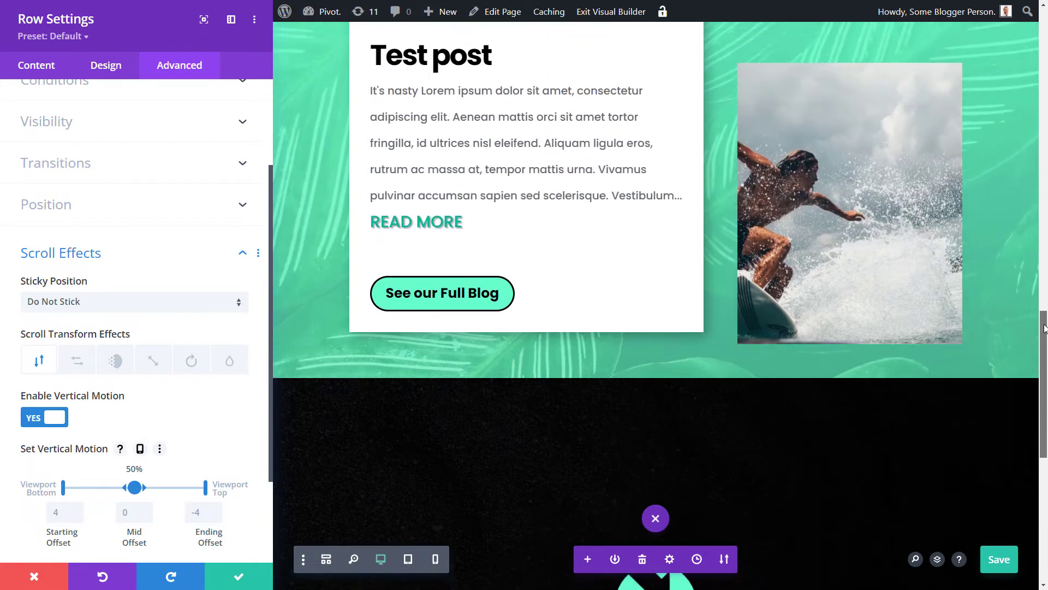
drag(1043, 324, 702, 386)
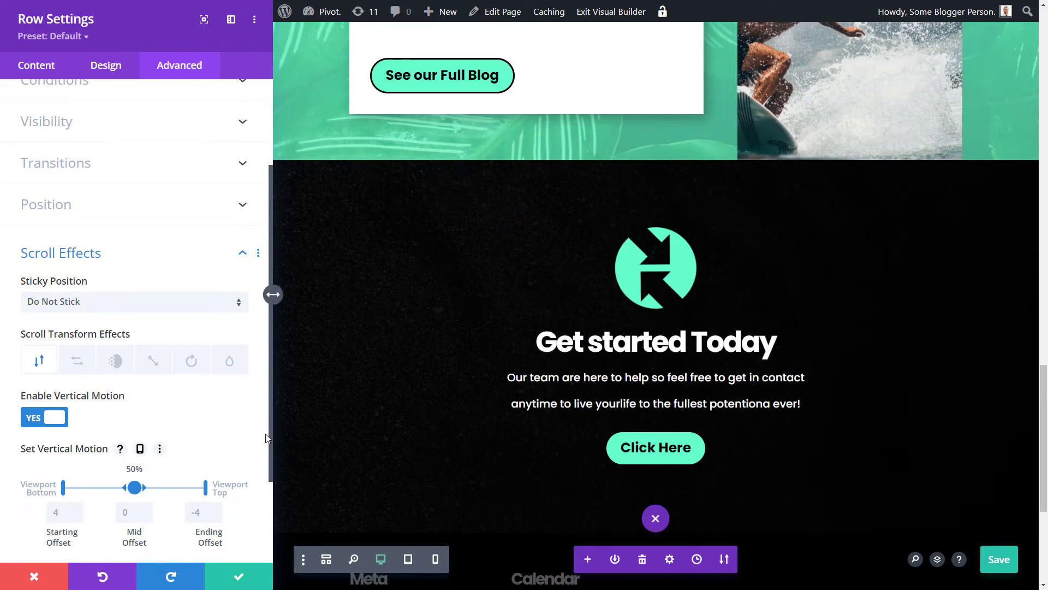
scroll(268, 439, down, 3)
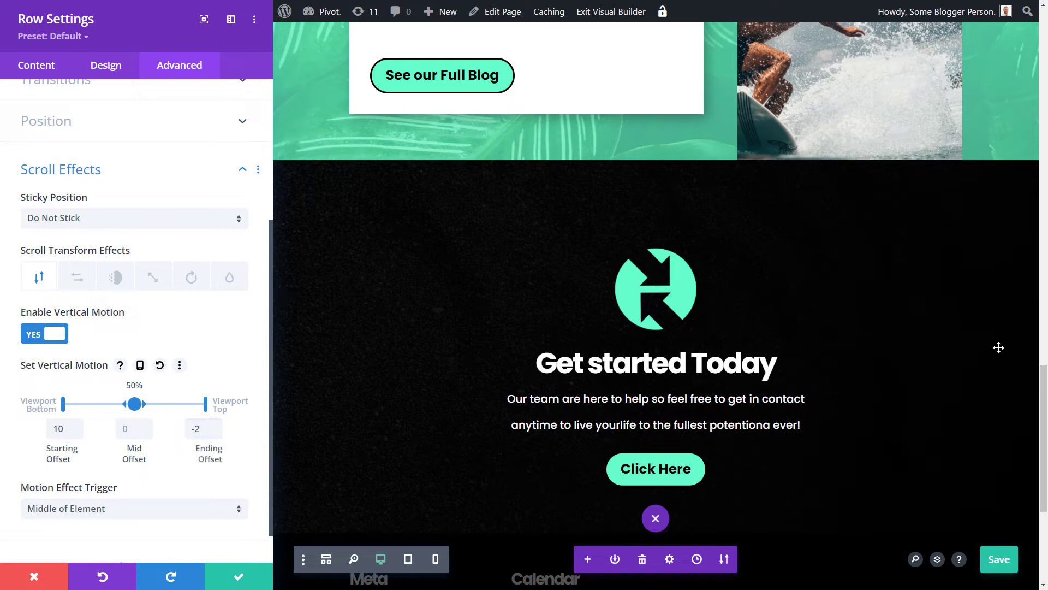
scroll(1037, 339, up, 5)
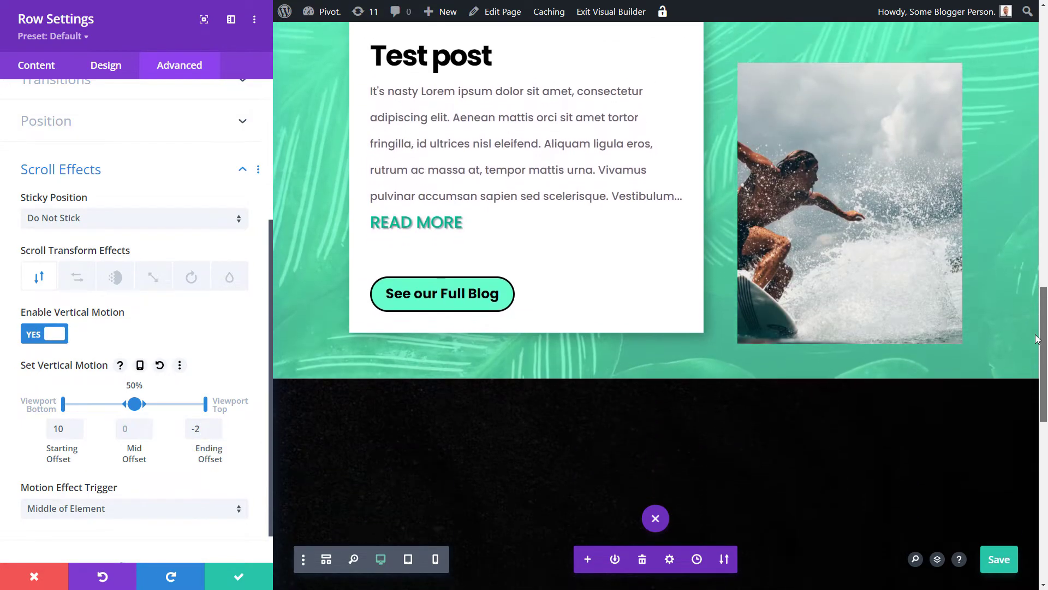
scroll(1037, 340, down, 5)
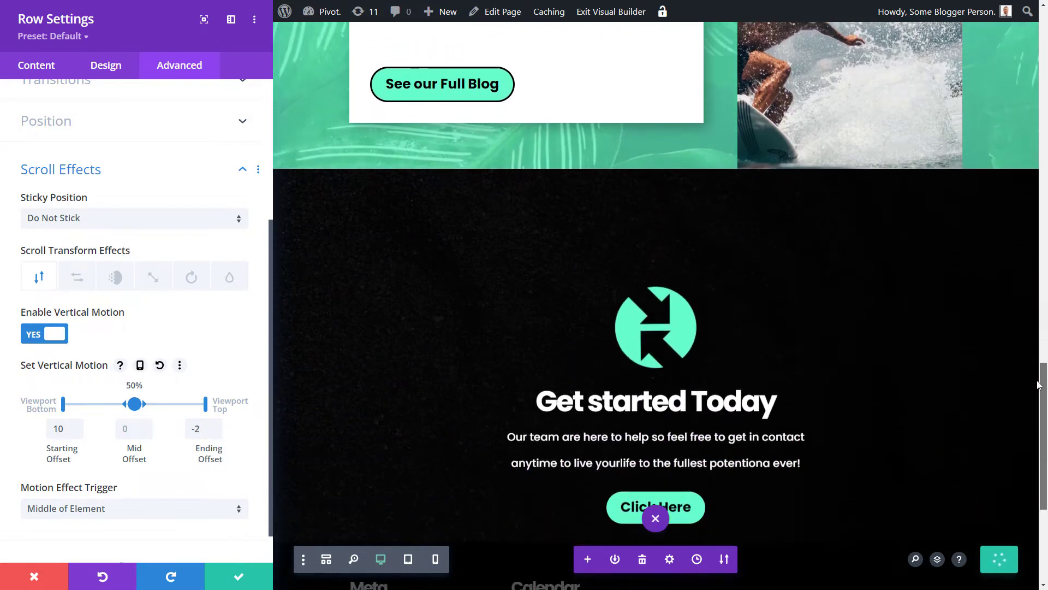
drag(1037, 385, 1040, 418)
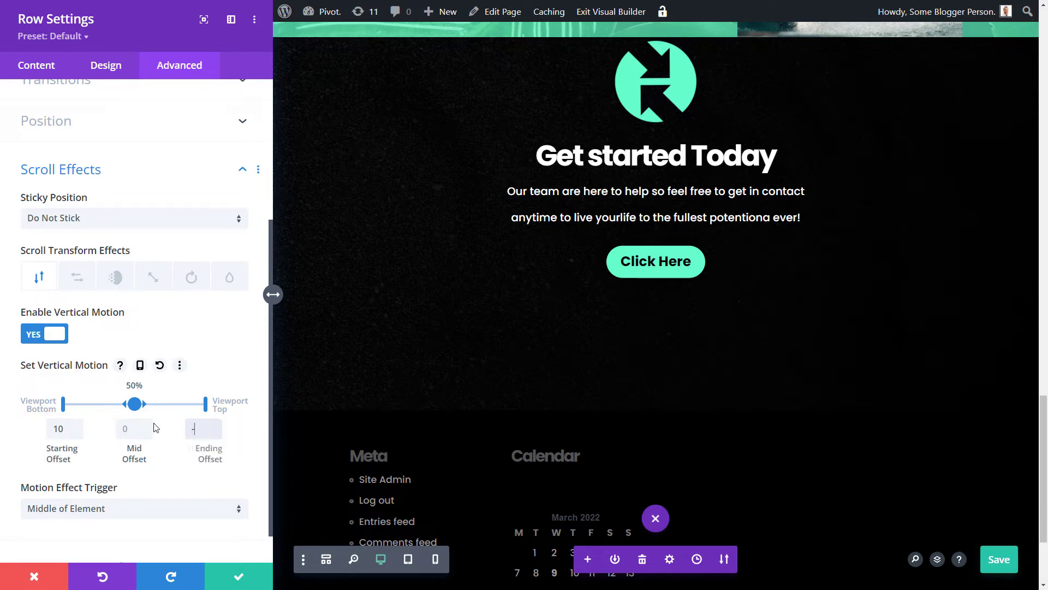
click(74, 435)
key(BackSpace)
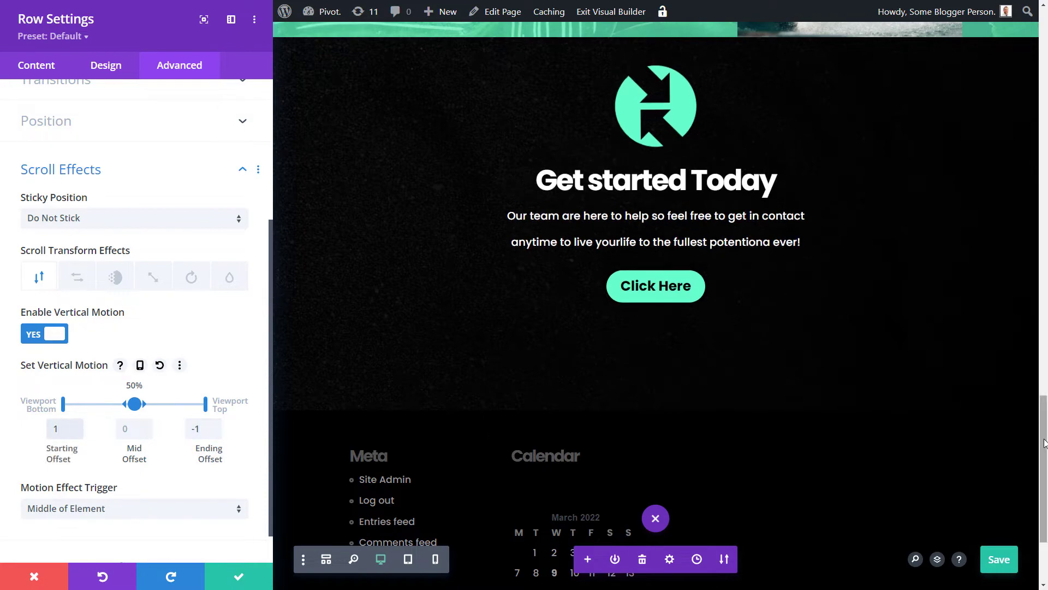
drag(1043, 434, 1026, 408)
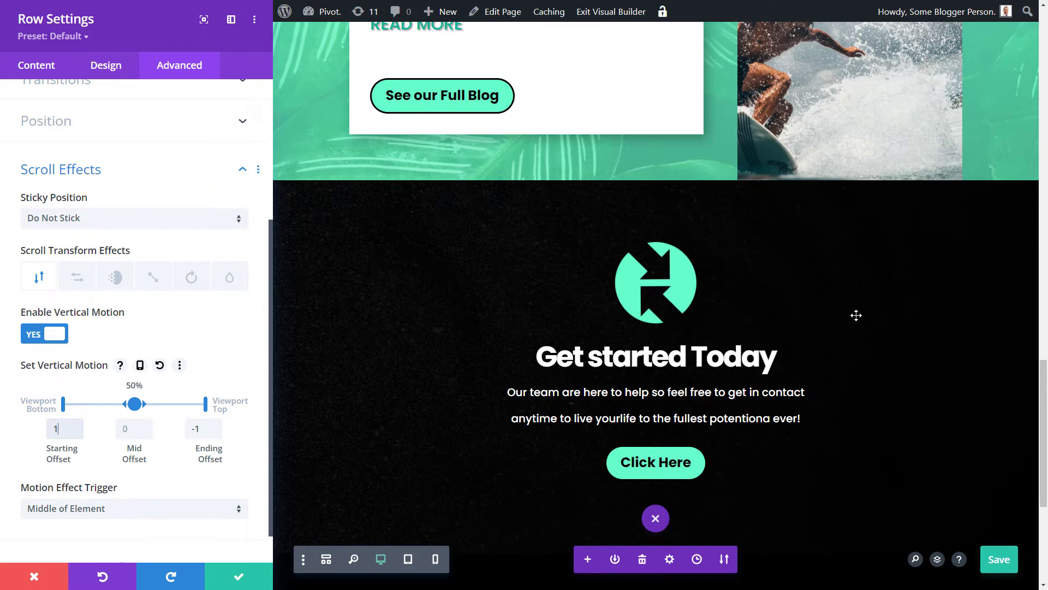
Try vertical motion offsets of 20 and -20, then a starting offset of 18.5
double_click(62, 429)
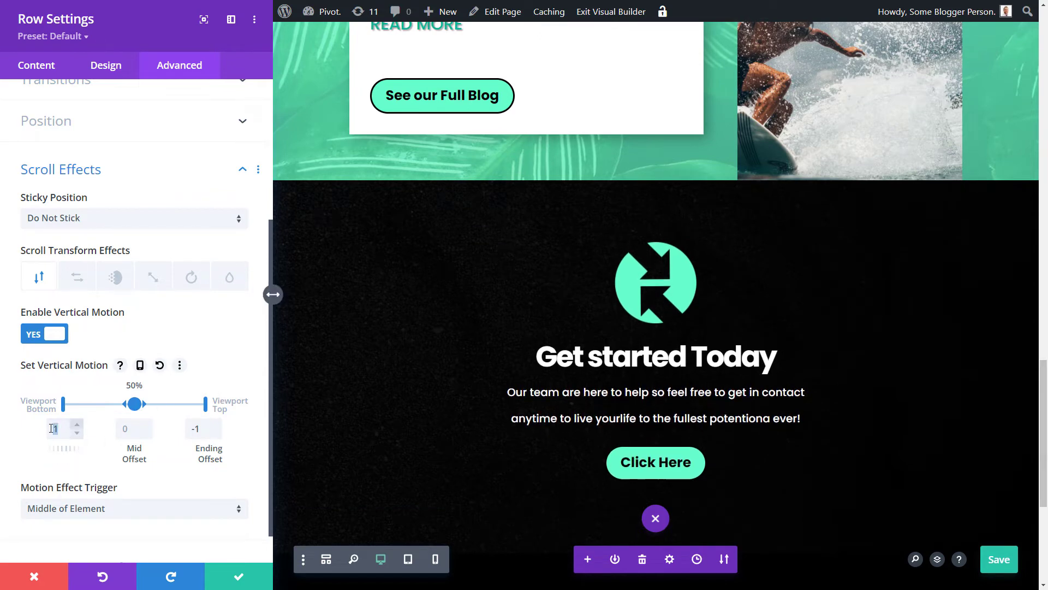
text(20)
double_click(194, 428)
text(20)
click(162, 463)
drag(1044, 362, 1040, 388)
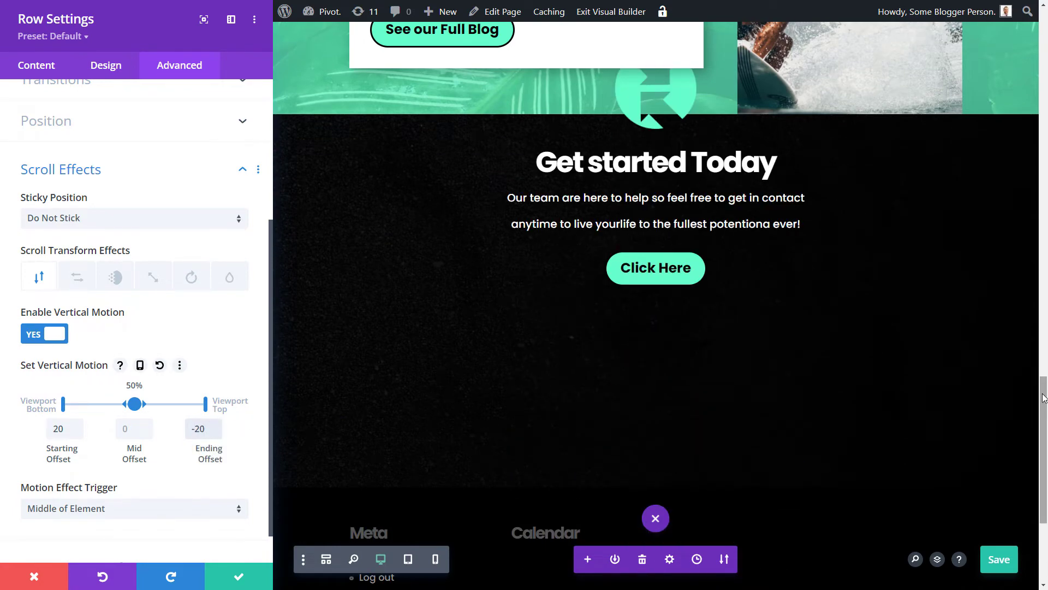
drag(1042, 406, 1043, 384)
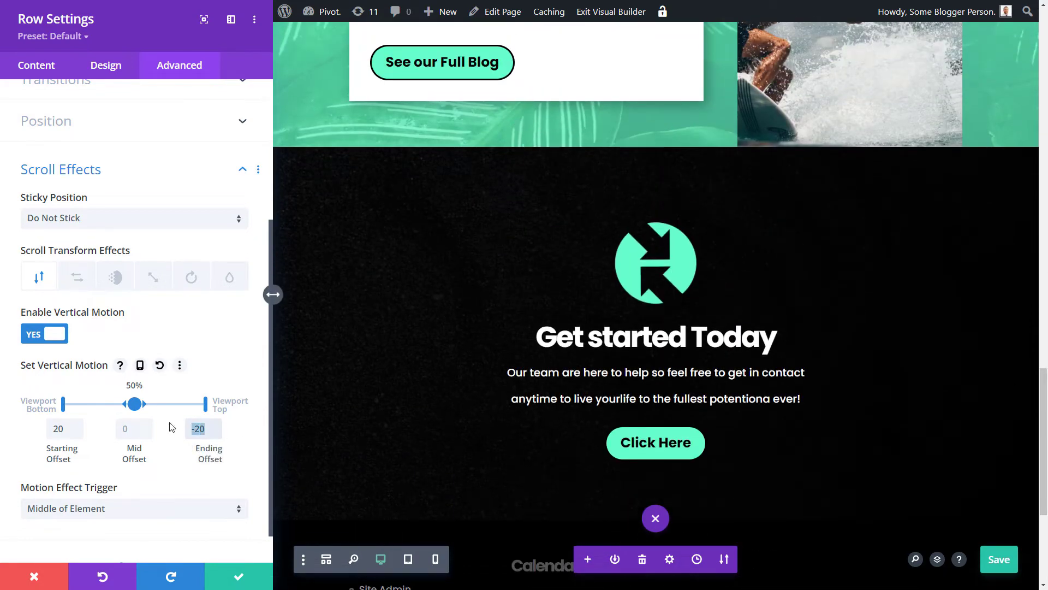
text(18.5)
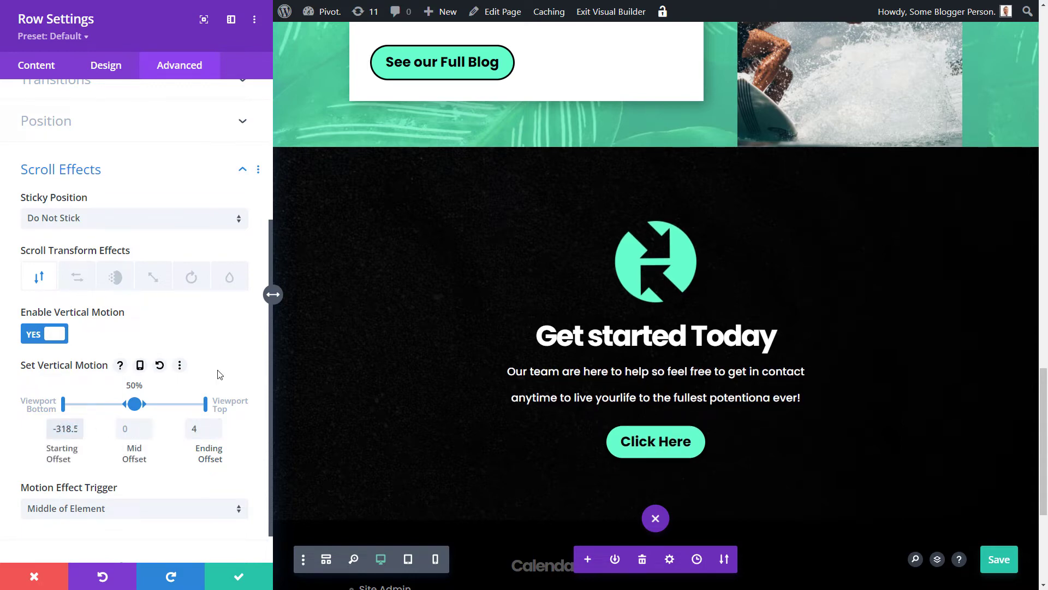
key(Delete)
key(Delete)
key(Delete)
drag(1043, 413, 257, 419)
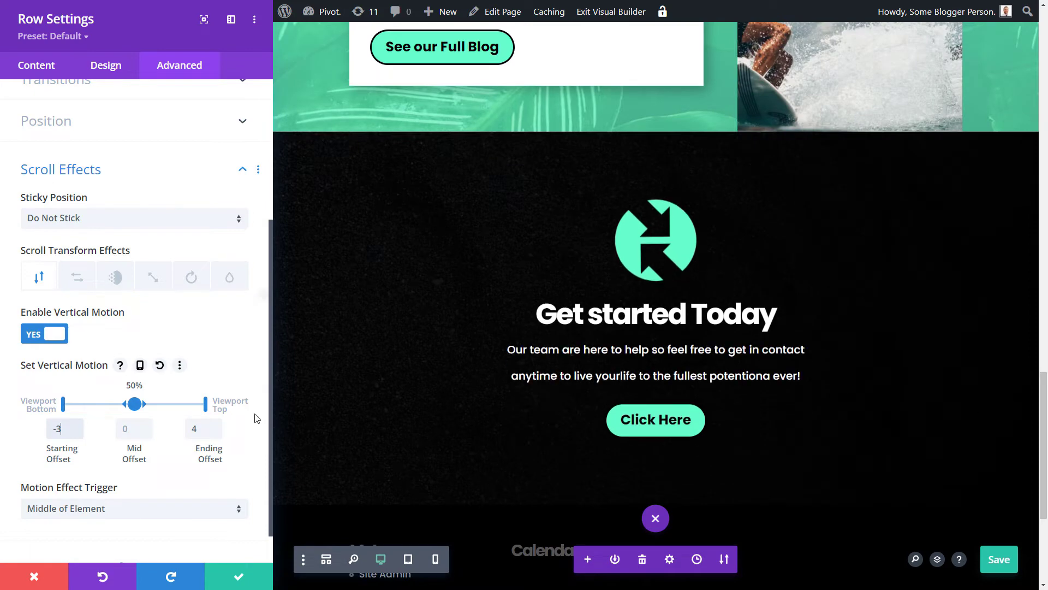
Reset vertical motion offsets to defaults 4, 0, -4 and toggle per-device settings on and off
click(159, 365)
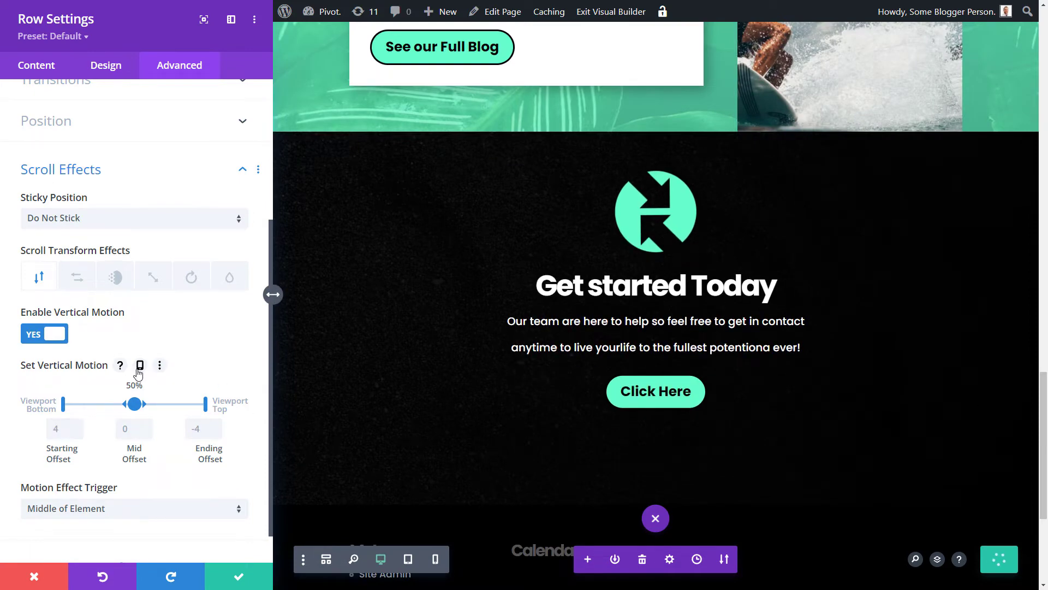
click(140, 366)
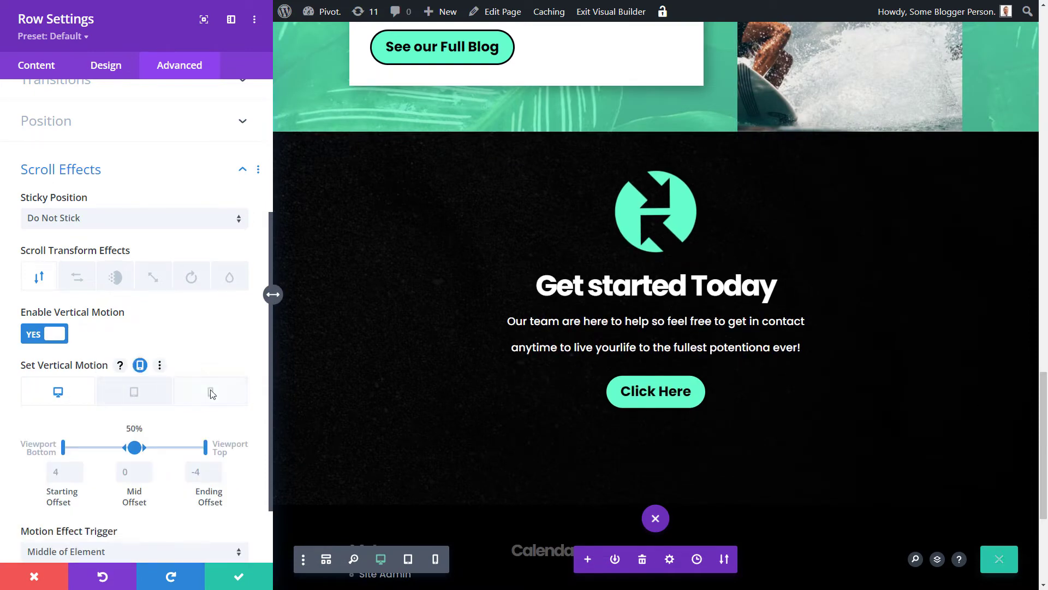
click(141, 365)
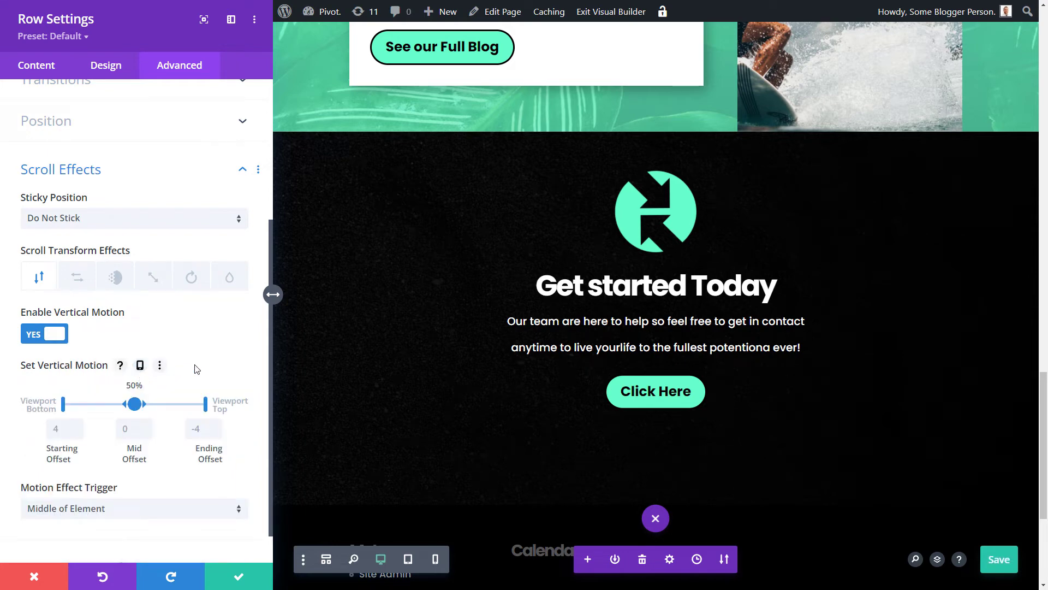
Turn on horizontal motion for the row and turn vertical motion off
click(81, 285)
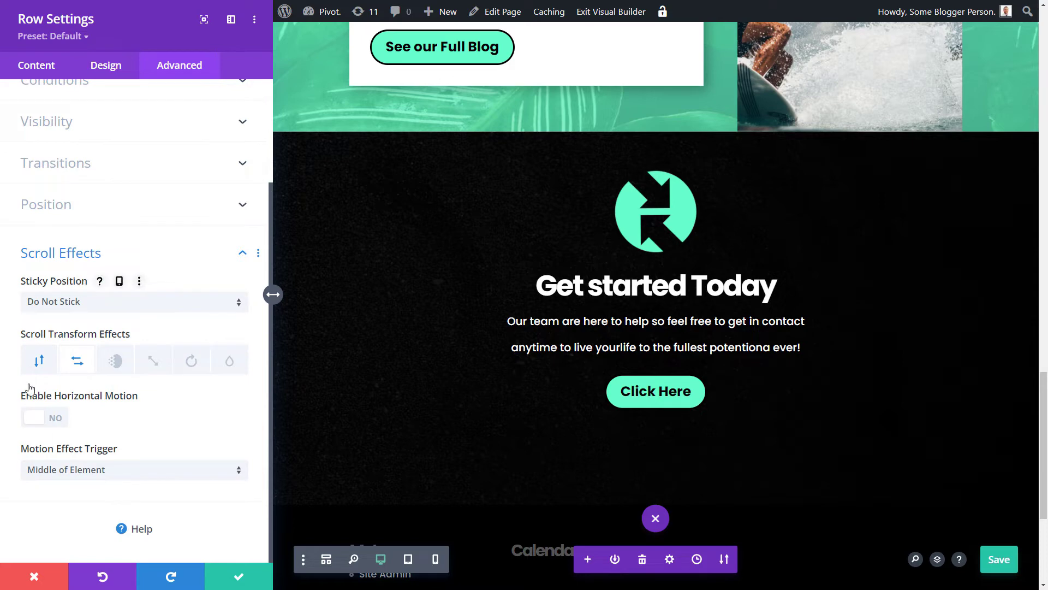
click(34, 418)
scroll(1045, 329, up, 5)
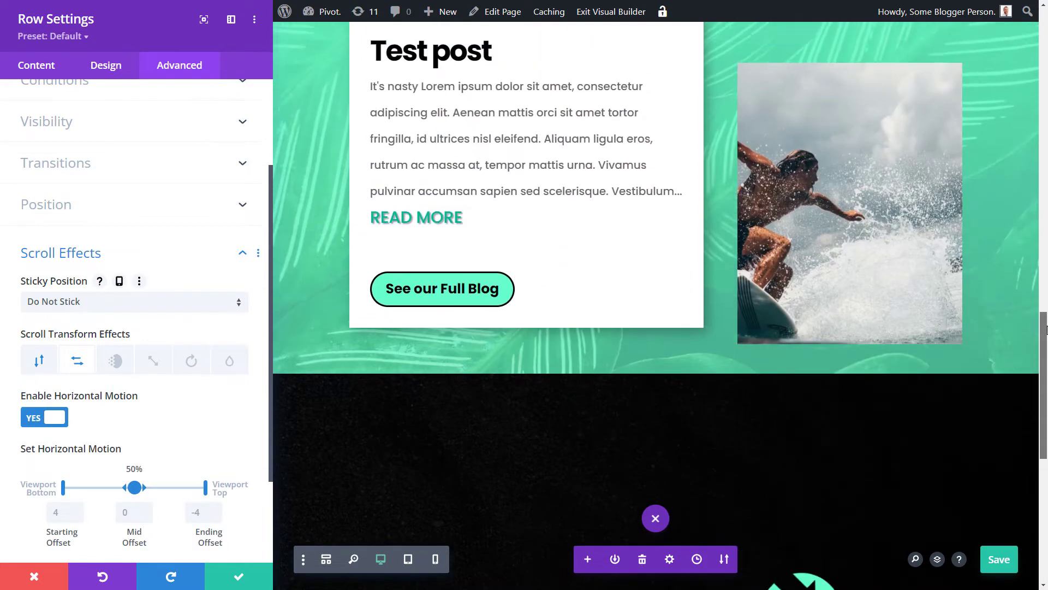
scroll(1045, 330, down, 8)
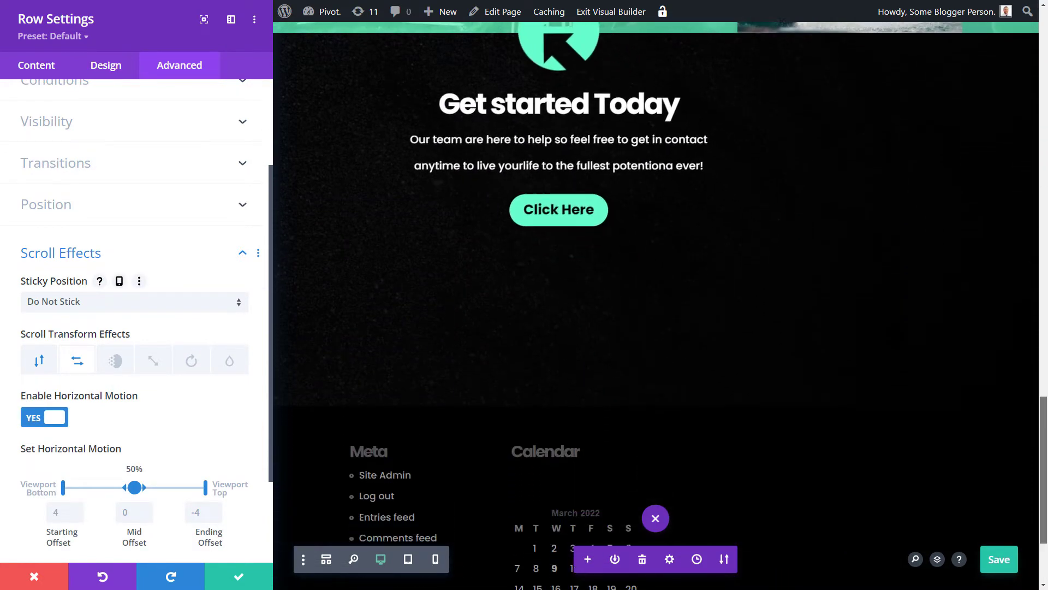
scroll(1002, 351, up, 10)
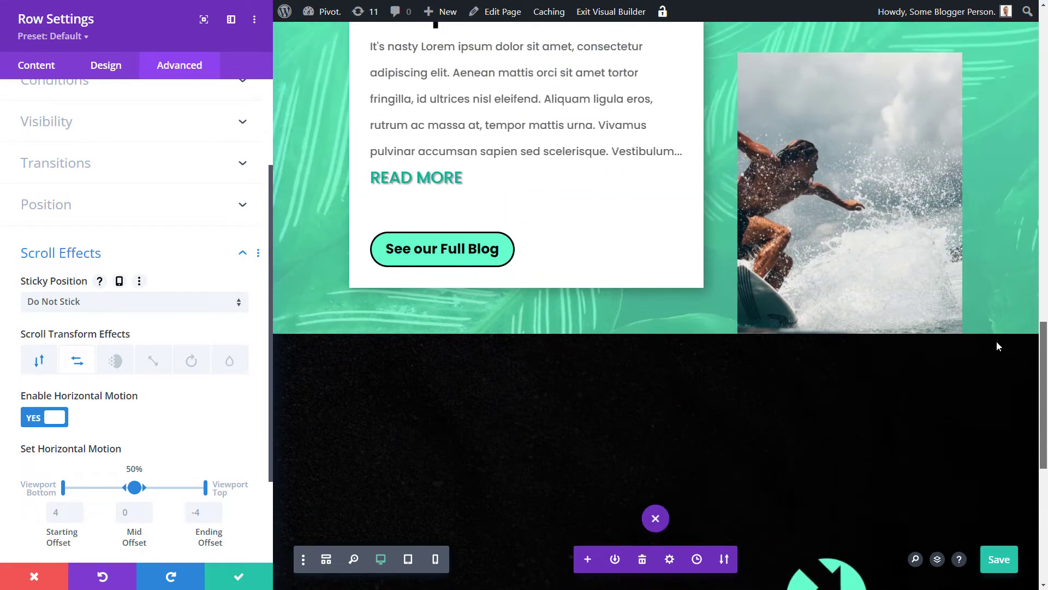
scroll(1002, 351, down, 3)
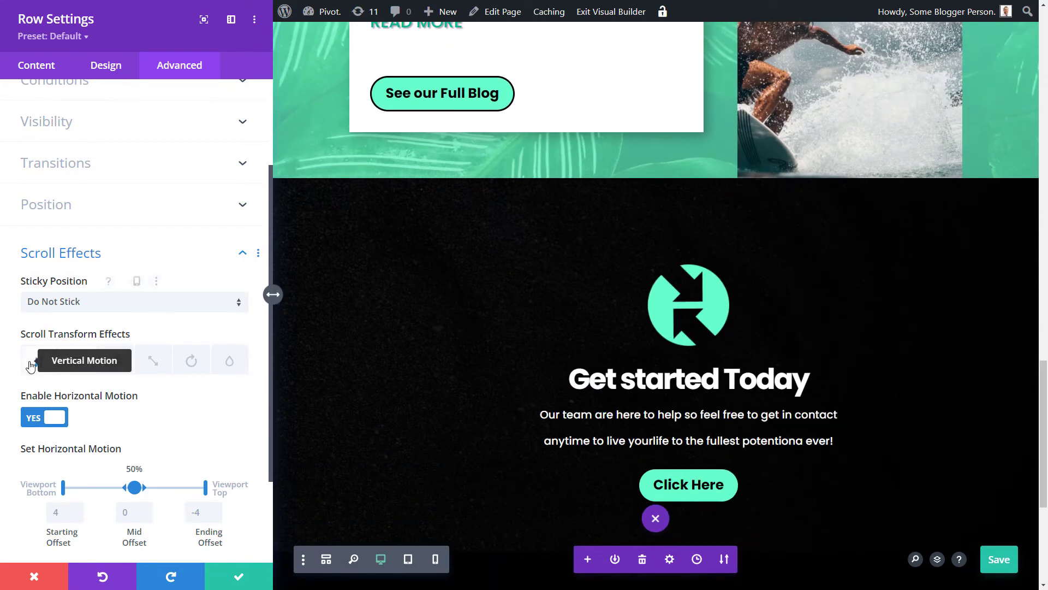
click(30, 364)
click(34, 417)
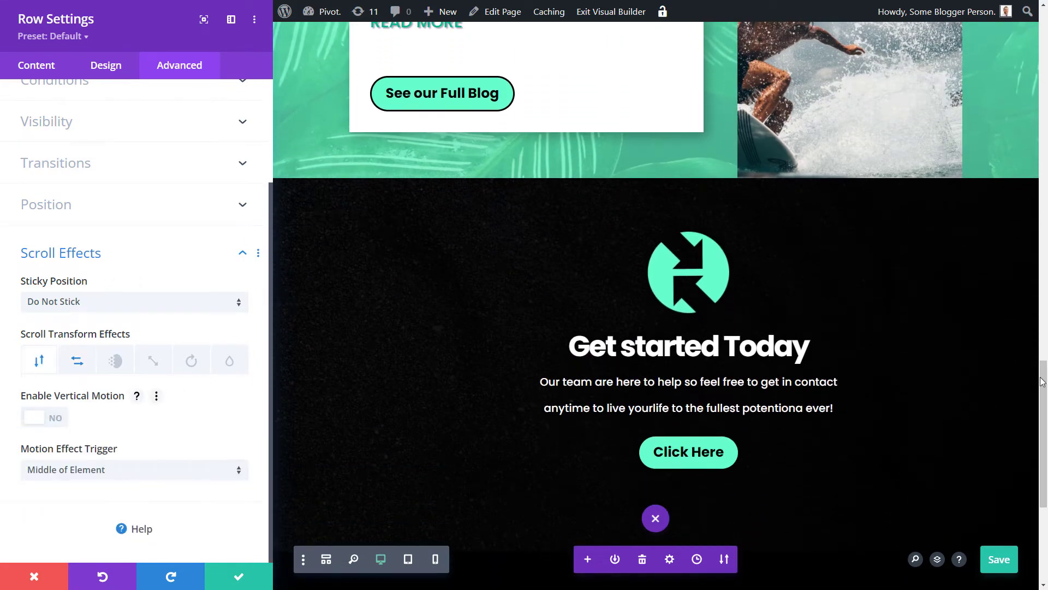
drag(1043, 384, 1043, 425)
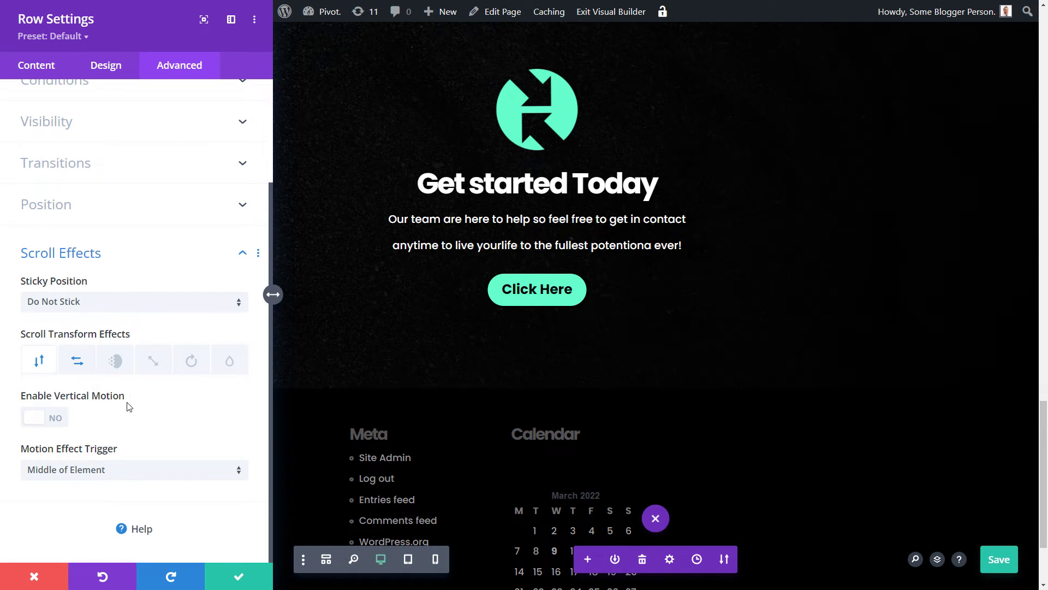
Shift the horizontal motion midpoint to about 67%, then reset it to 50%
click(77, 362)
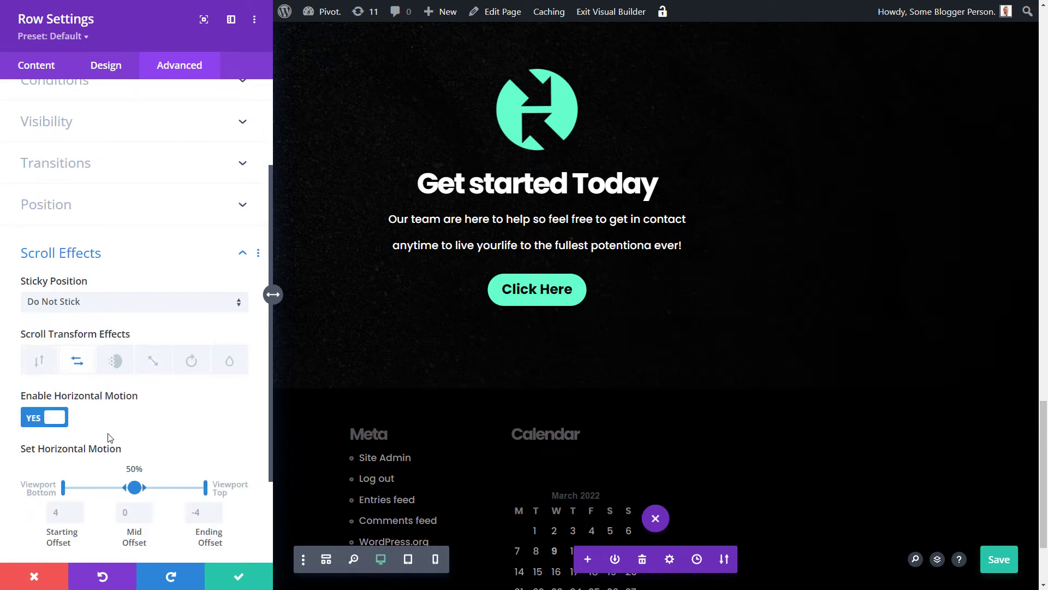
scroll(108, 438, down, 3)
drag(142, 361, 161, 362)
drag(1047, 441, 1047, 398)
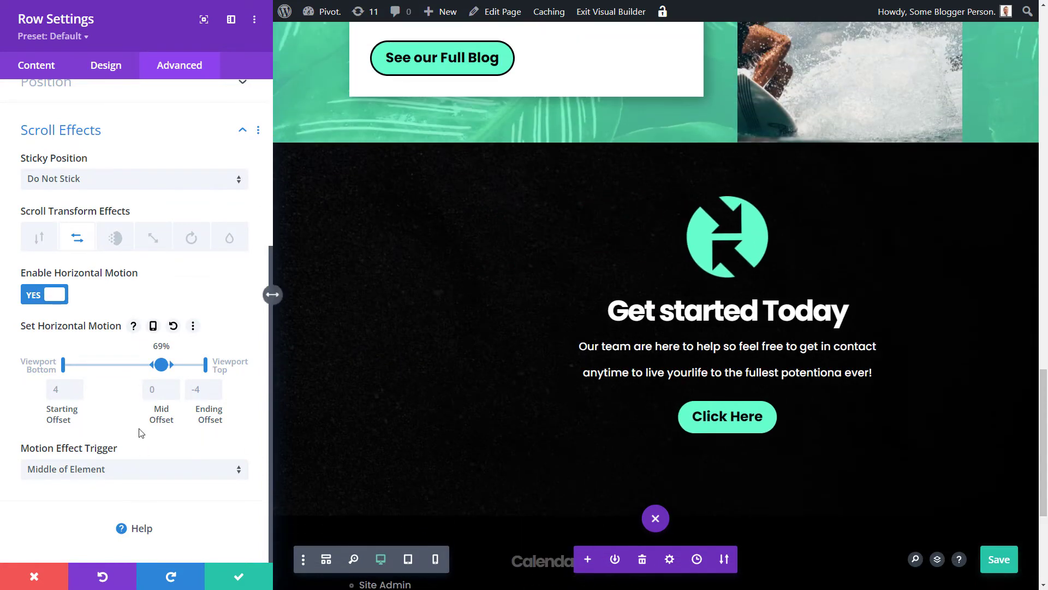
click(173, 325)
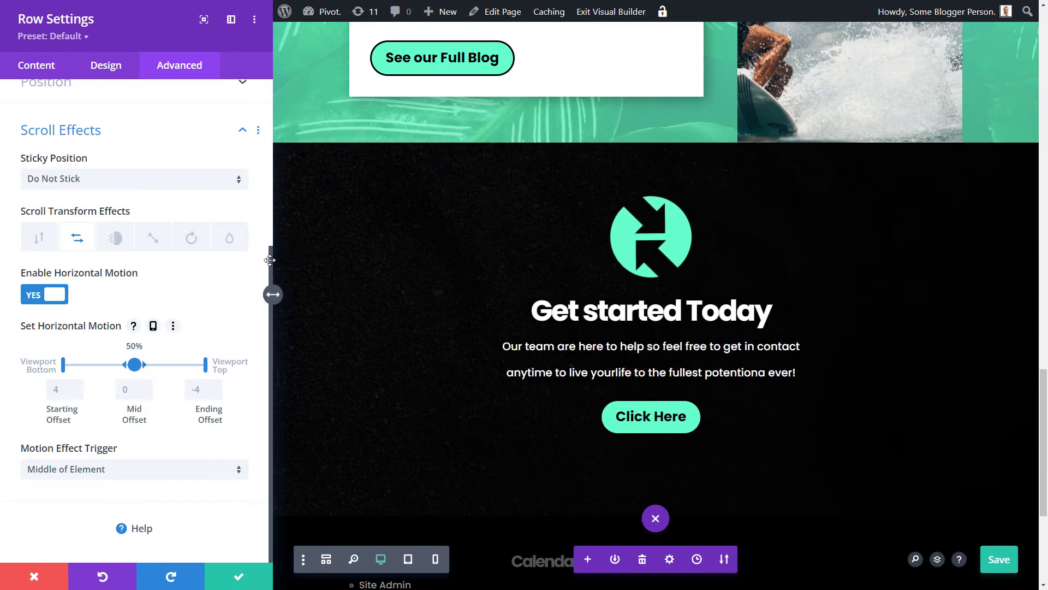
Turn off horizontal motion for the Get started Today row
click(115, 238)
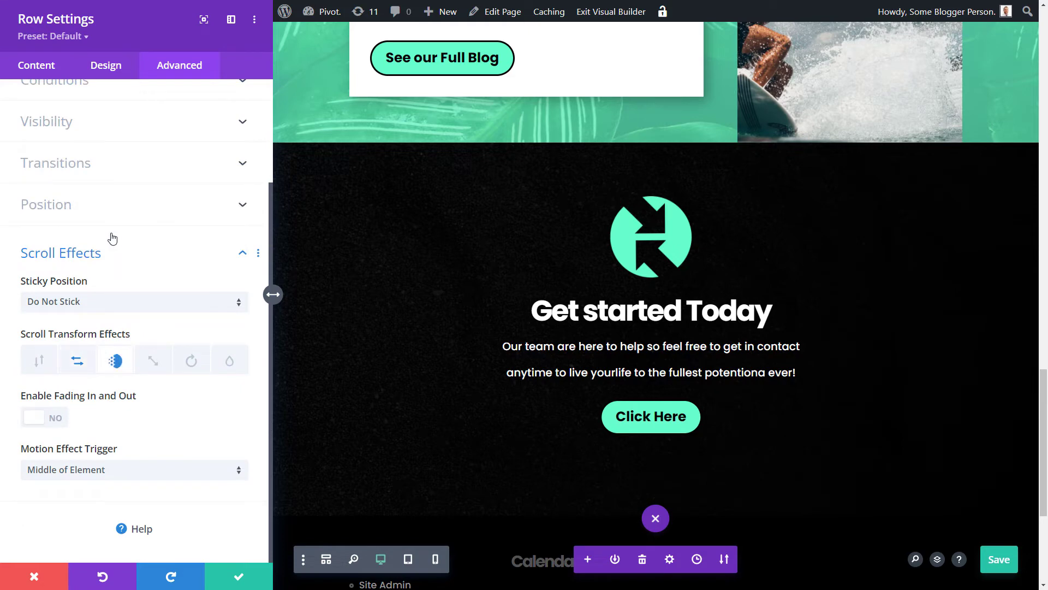
click(76, 361)
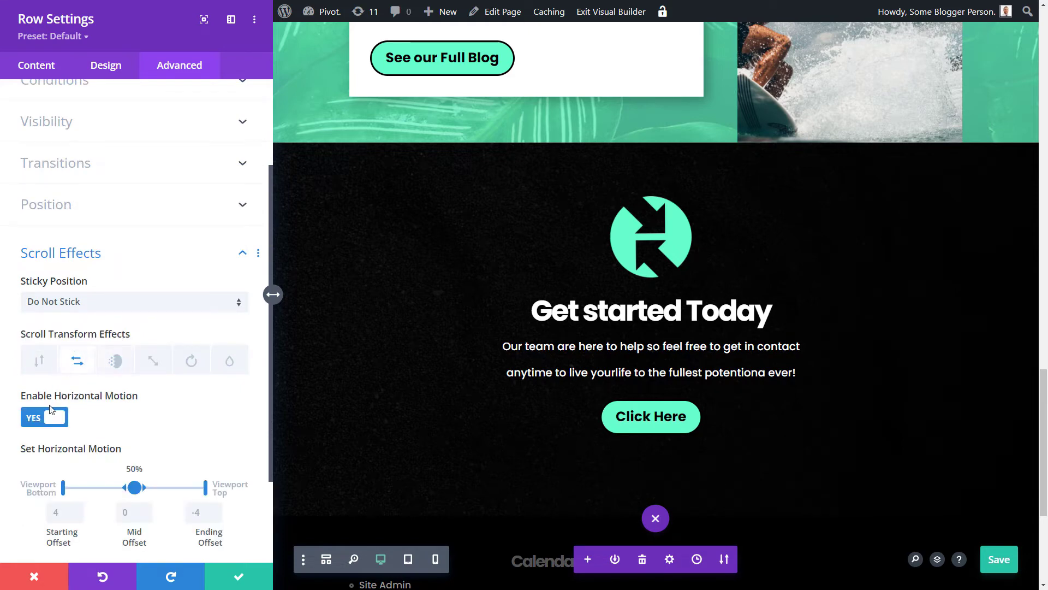
click(49, 423)
Enable fading in and out with opacities 0%, 100% and 0%
click(115, 360)
click(41, 429)
scroll(129, 328, down, 2)
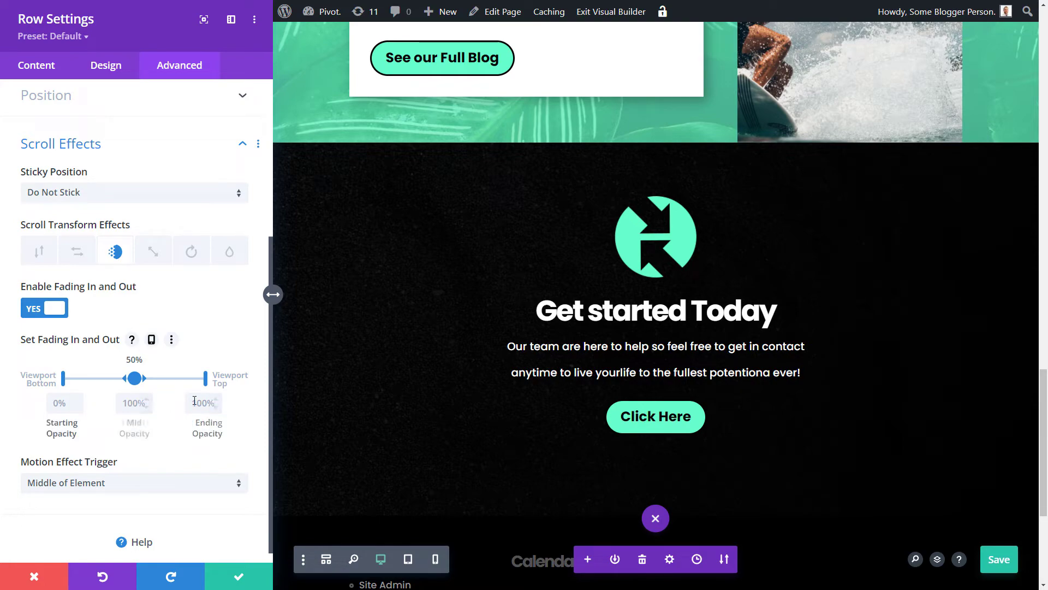
drag(1042, 384, 1042, 414)
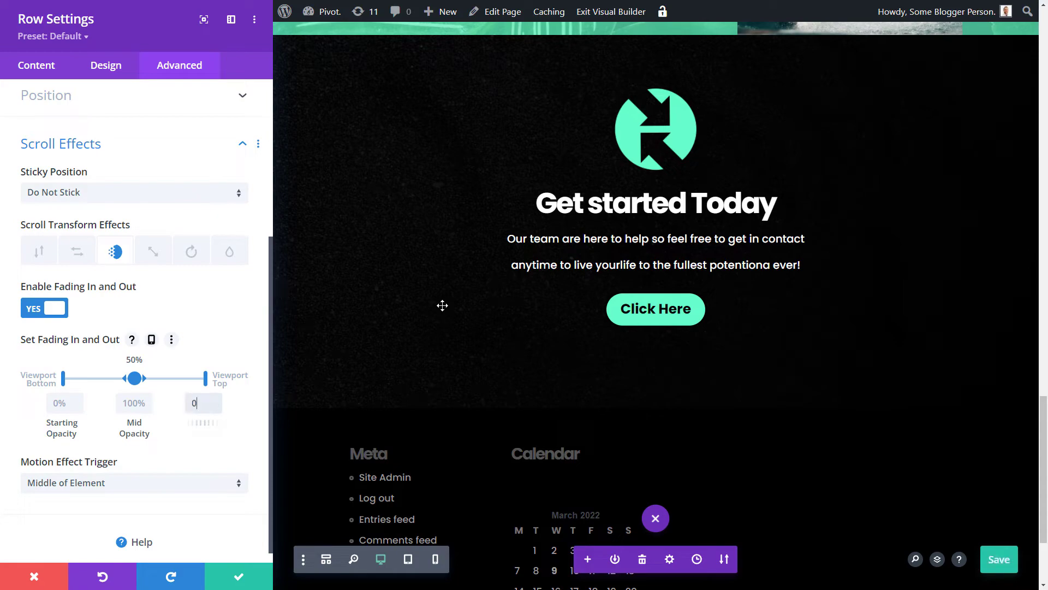
click(194, 461)
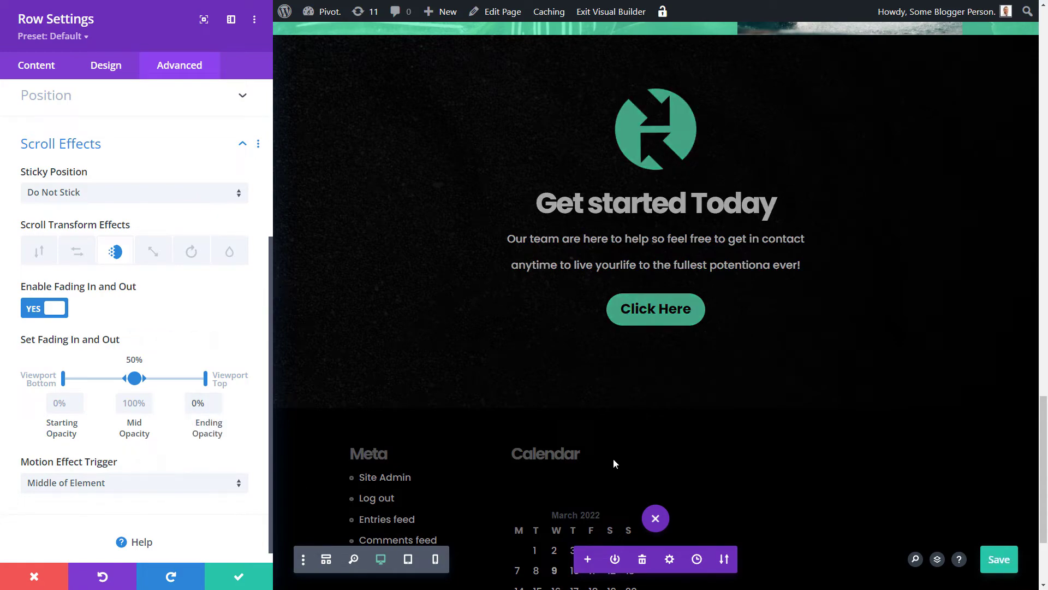
drag(1042, 433, 1044, 371)
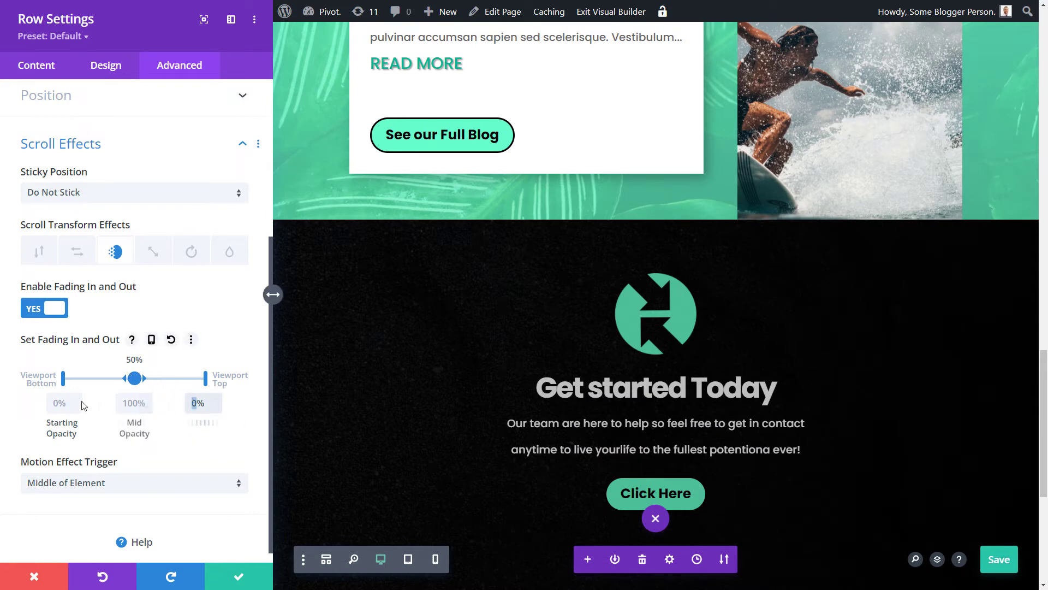
Set the fade opacities to 100% start, 10% mid and 100% end
drag(82, 404, 47, 401)
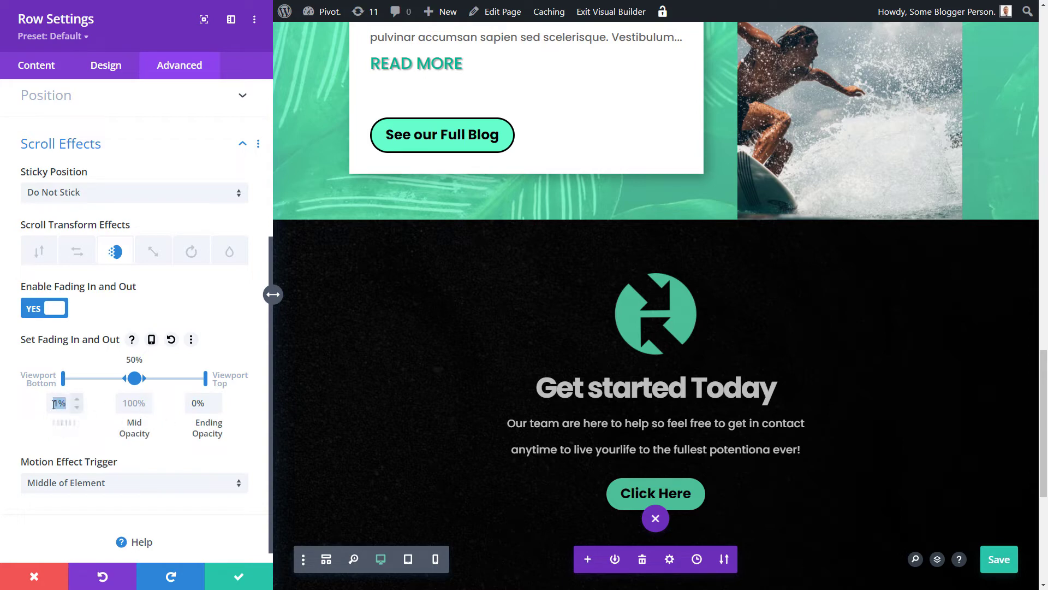
text(100)
key(Tab)
text(10)
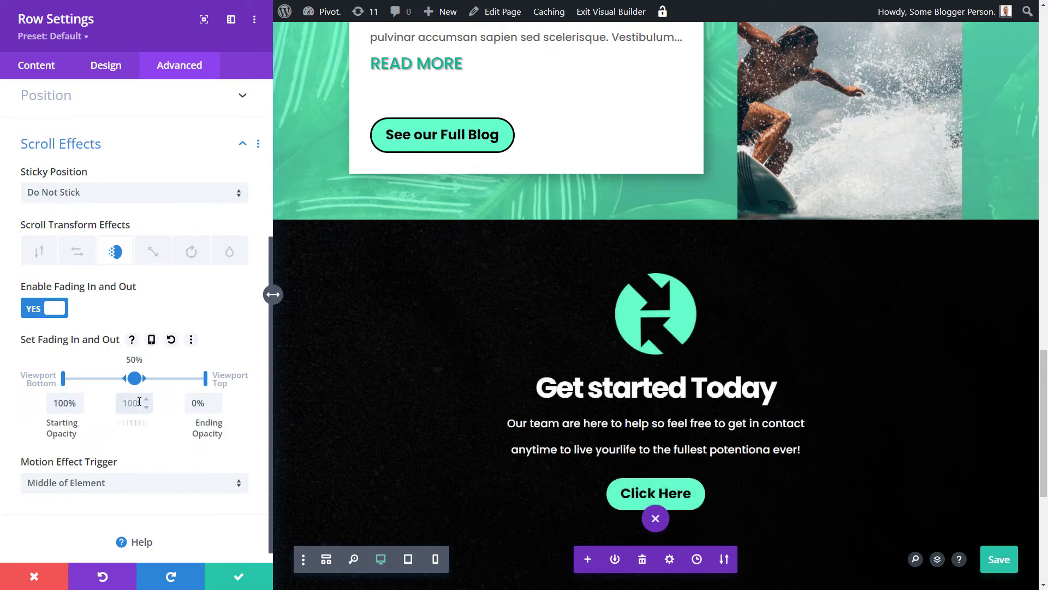
click(195, 403)
text(100)
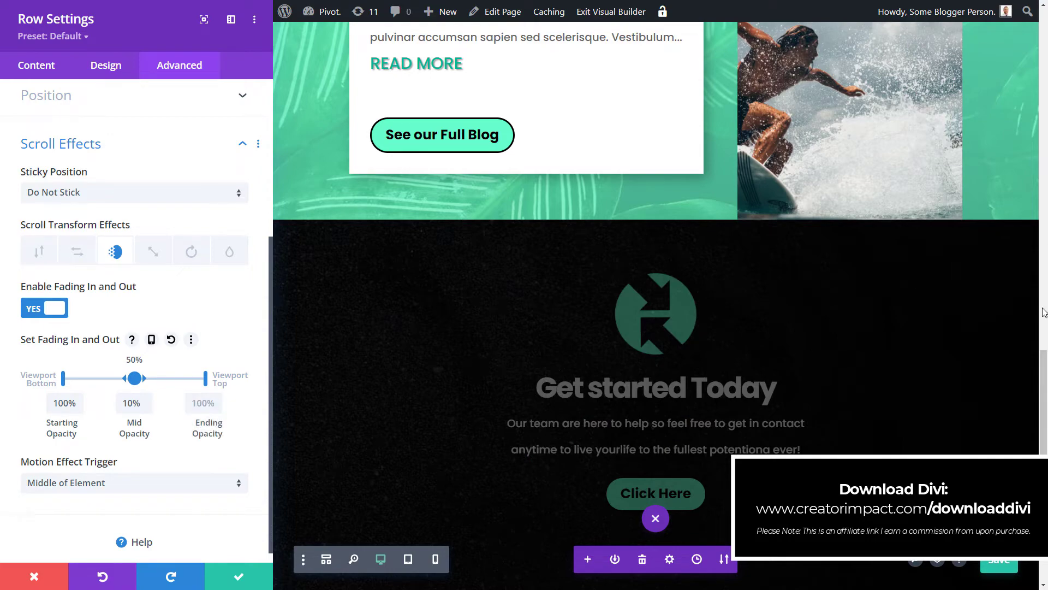
drag(1044, 348, 1044, 307)
Move the fade midpoint to 30%, then back to 50%
drag(131, 378, 81, 383)
mouse_move(1044, 351)
mouse_down()
mouse_move(1044, 309)
mouse_move(1045, 463)
mouse_move(1046, 361)
mouse_up()
drag(82, 377, 129, 377)
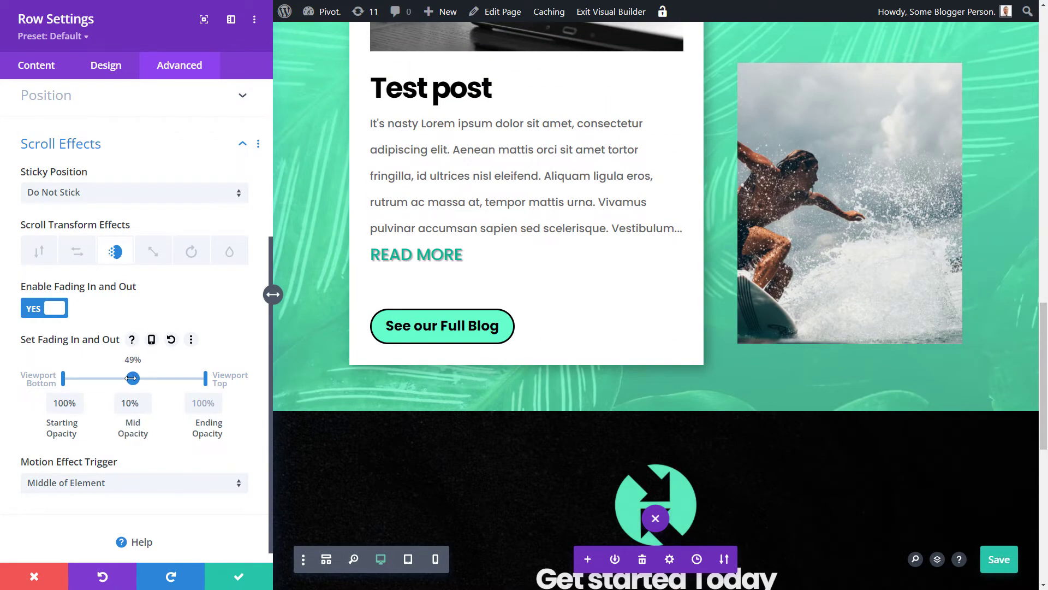
Turn off the row's fading in and out and enable Scaling Up and Down instead
click(63, 310)
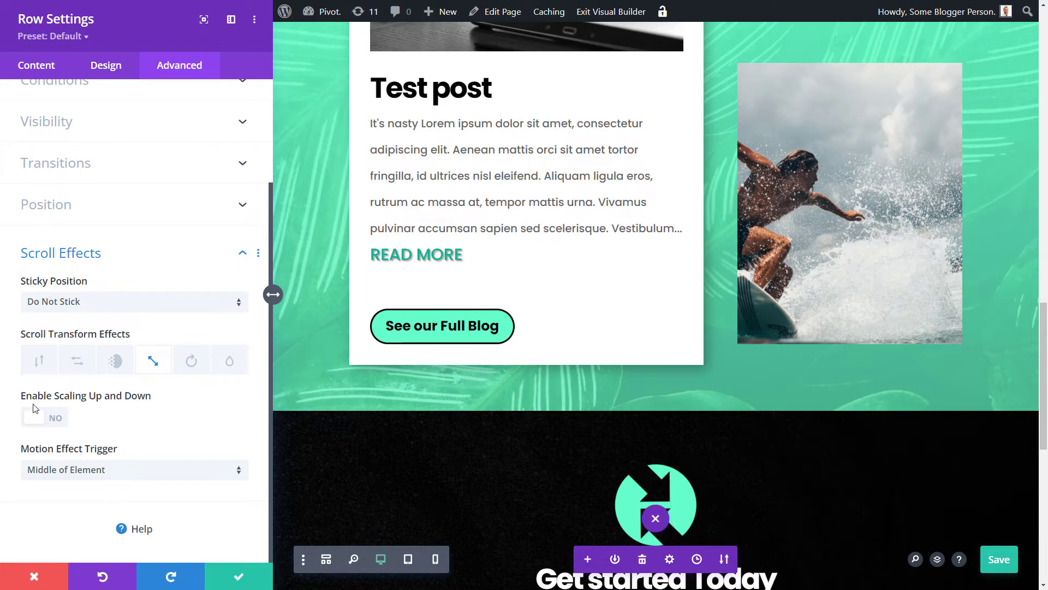
click(42, 420)
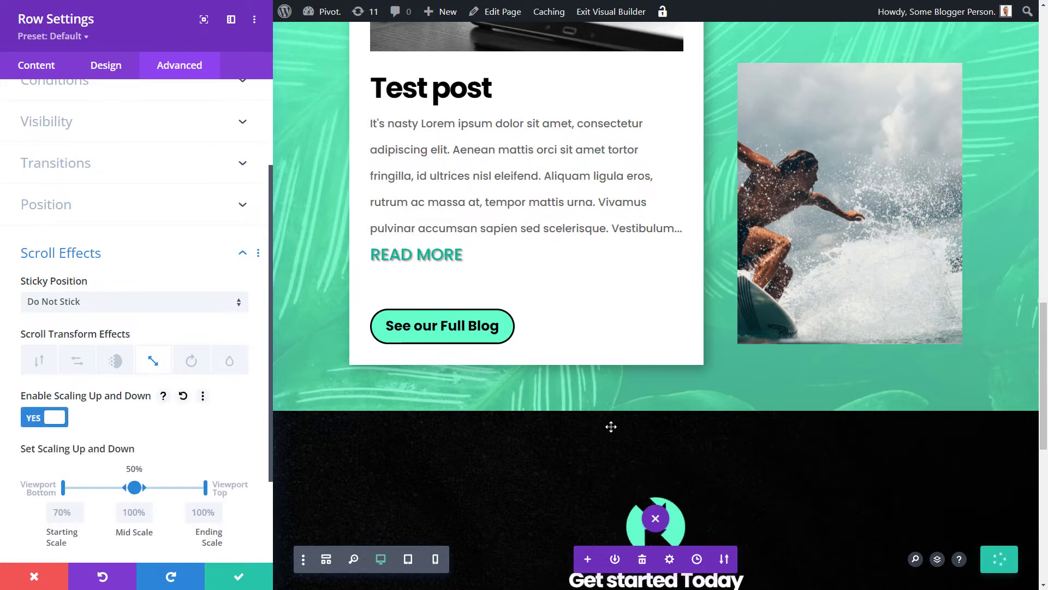
scroll(611, 417, down, 6)
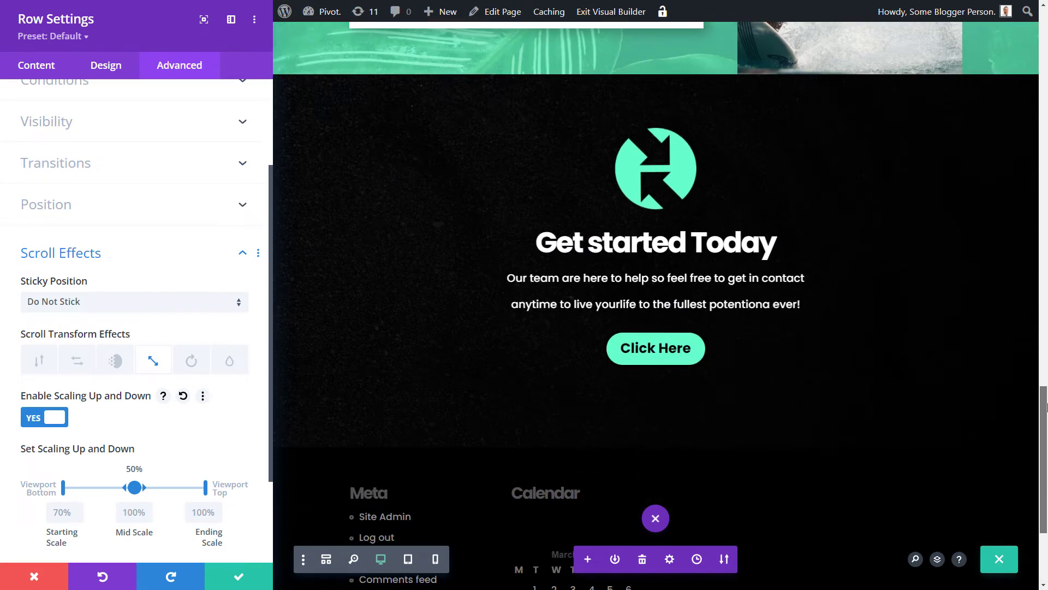
drag(1044, 408, 1043, 394)
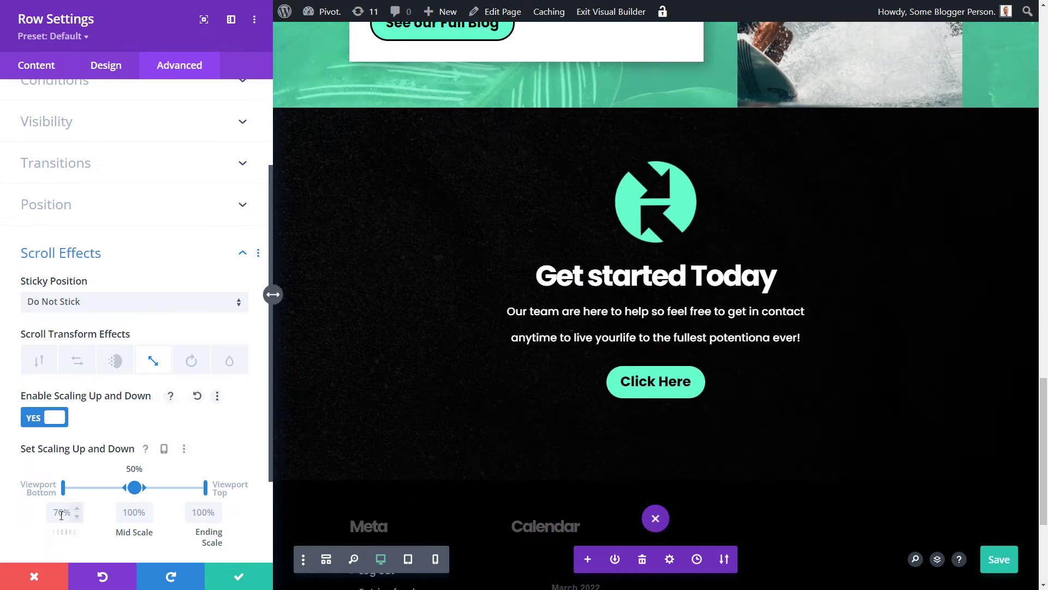
drag(1044, 420, 1045, 391)
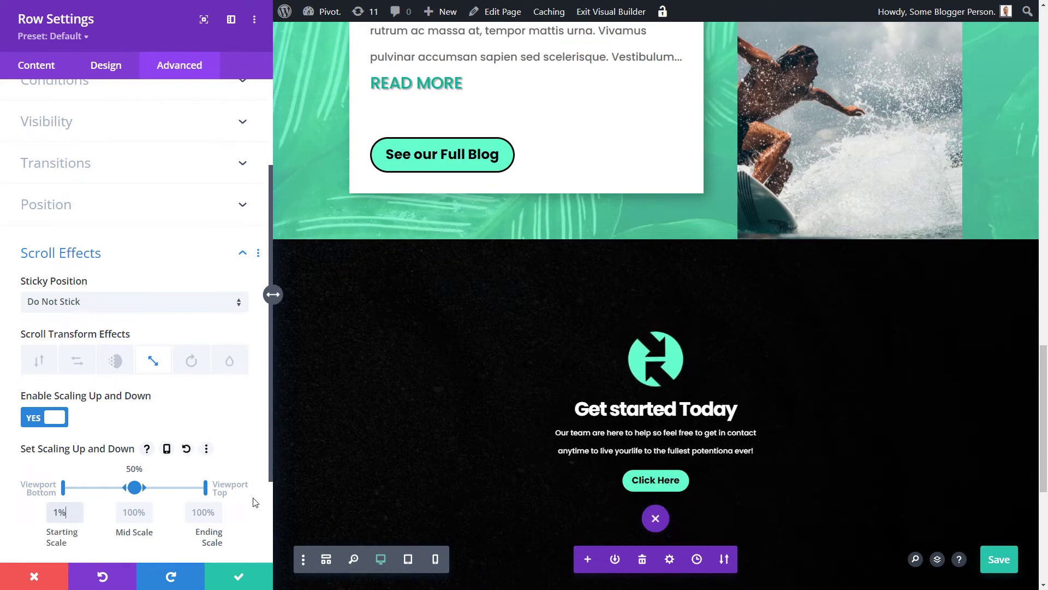
Set the scaling to start at 1%, pass through 100%, and end at 120%
drag(1045, 446, 1043, 483)
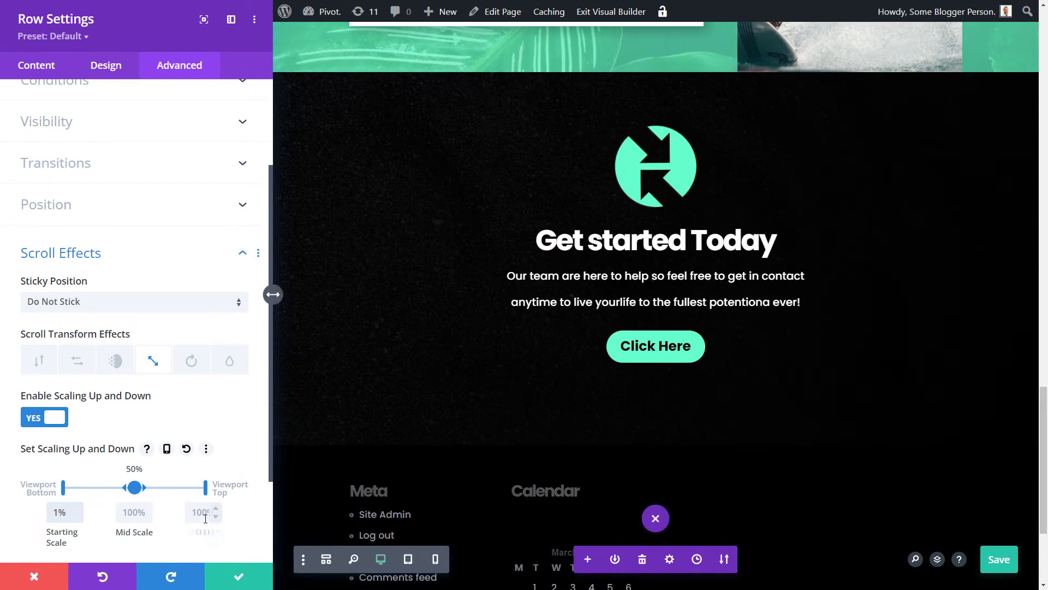
text(120)
click(587, 423)
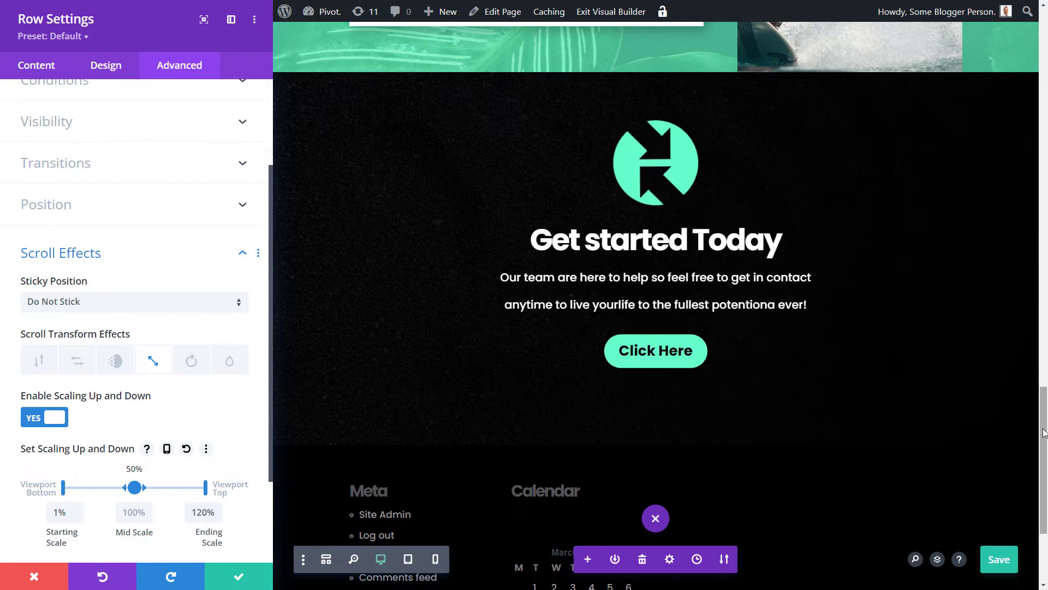
drag(1044, 433, 1042, 470)
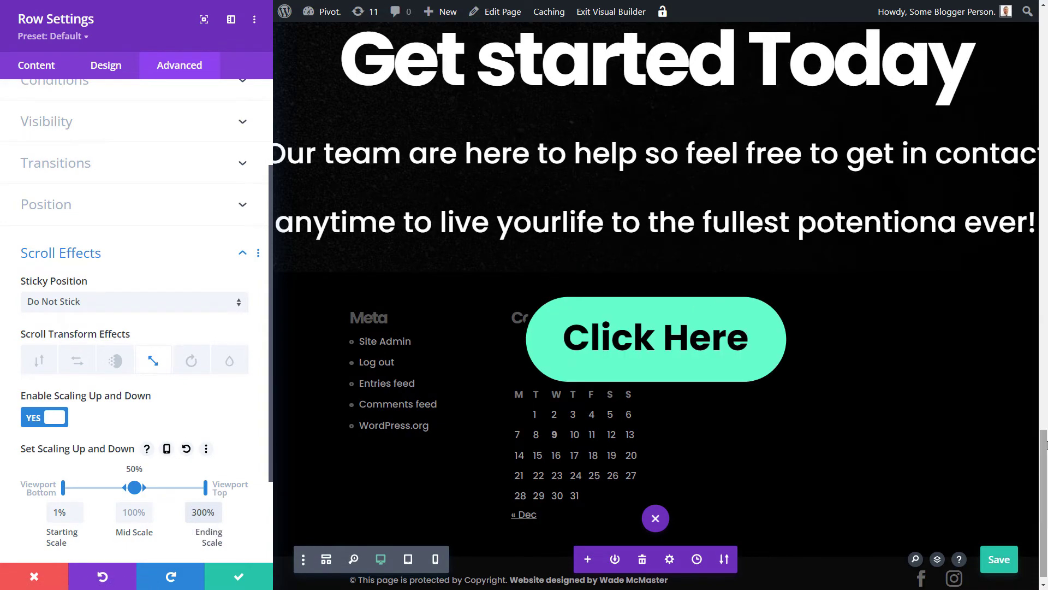
scroll(1023, 273, up, 10)
scroll(1022, 273, down, 8)
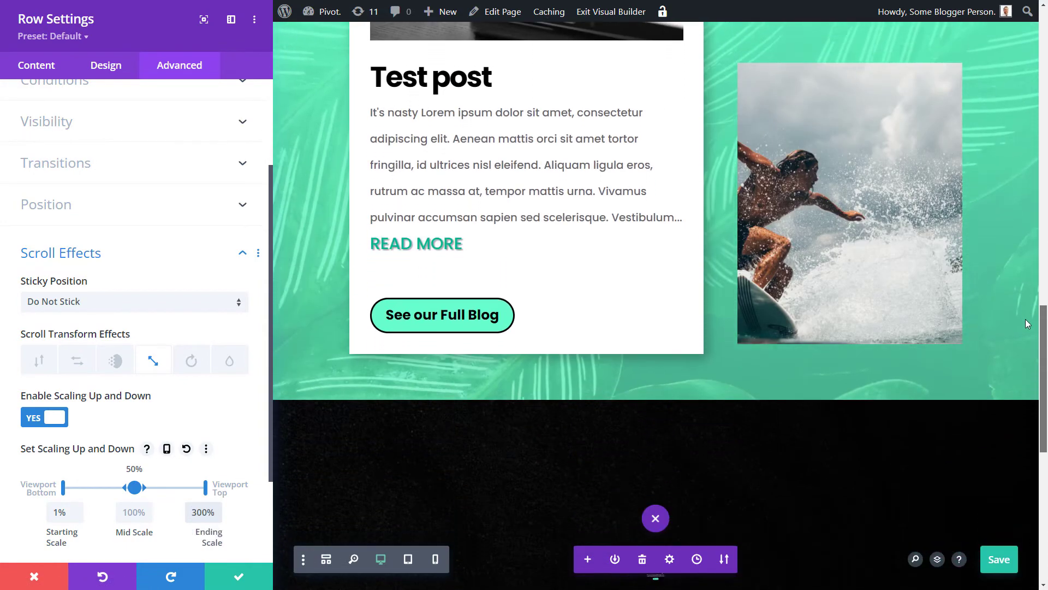
scroll(1027, 393, down, 5)
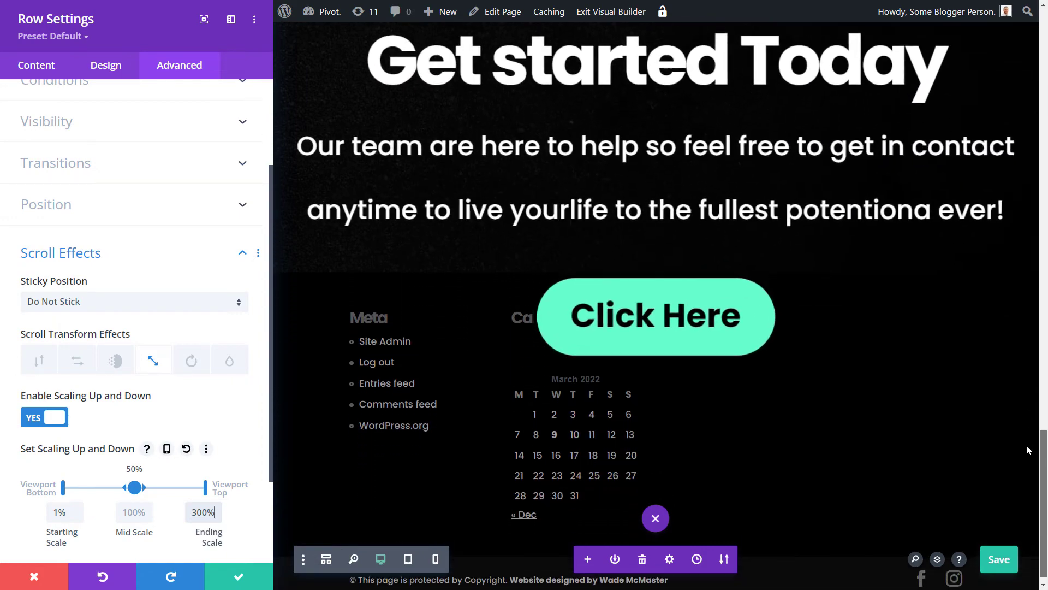
scroll(1026, 473, up, 5)
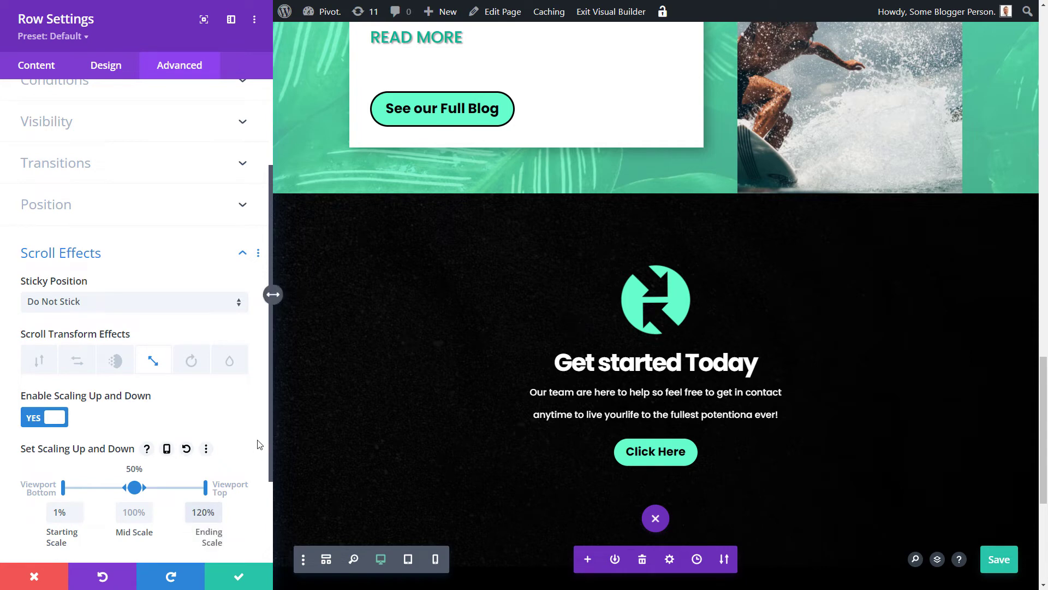
Enable rotation on scroll for the Get started Today row (90° to 0°) and disable scaling
click(188, 362)
click(152, 360)
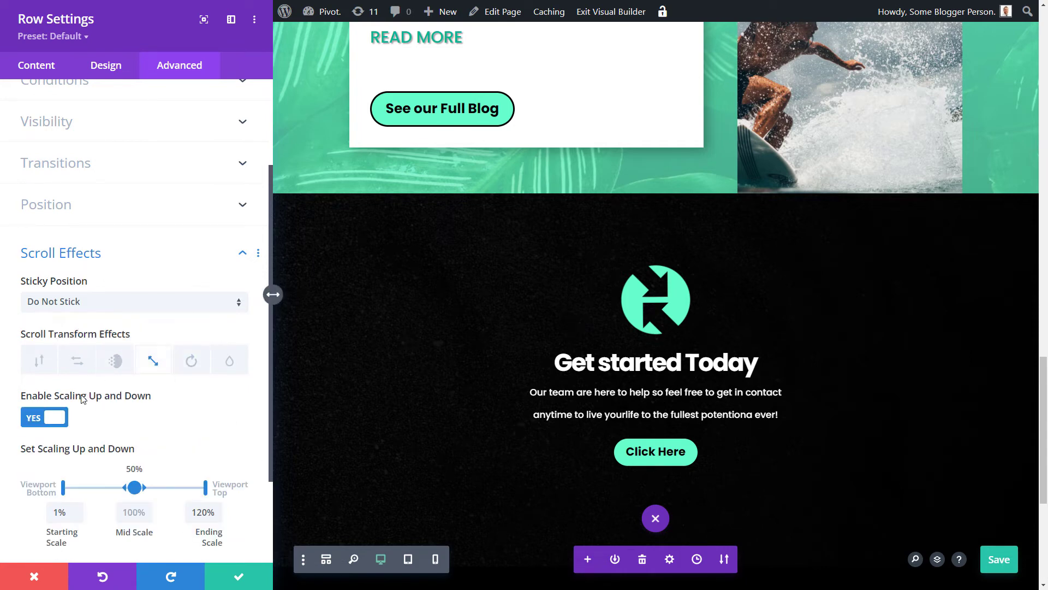
click(189, 361)
click(32, 420)
drag(1045, 386, 1039, 443)
click(153, 360)
click(46, 422)
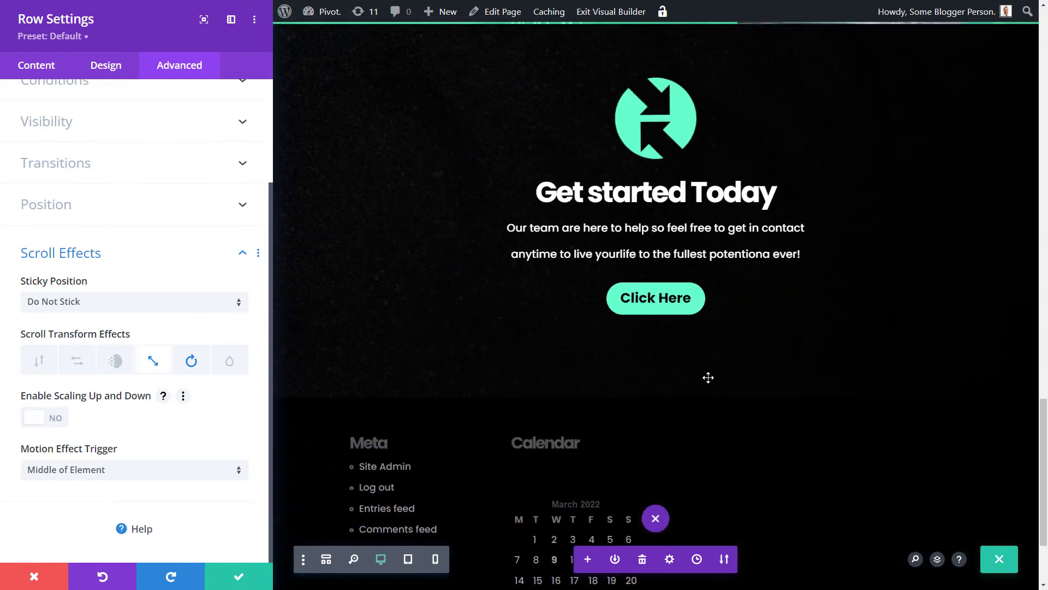
Leave rotation off and enable blur on scroll for the row
click(191, 360)
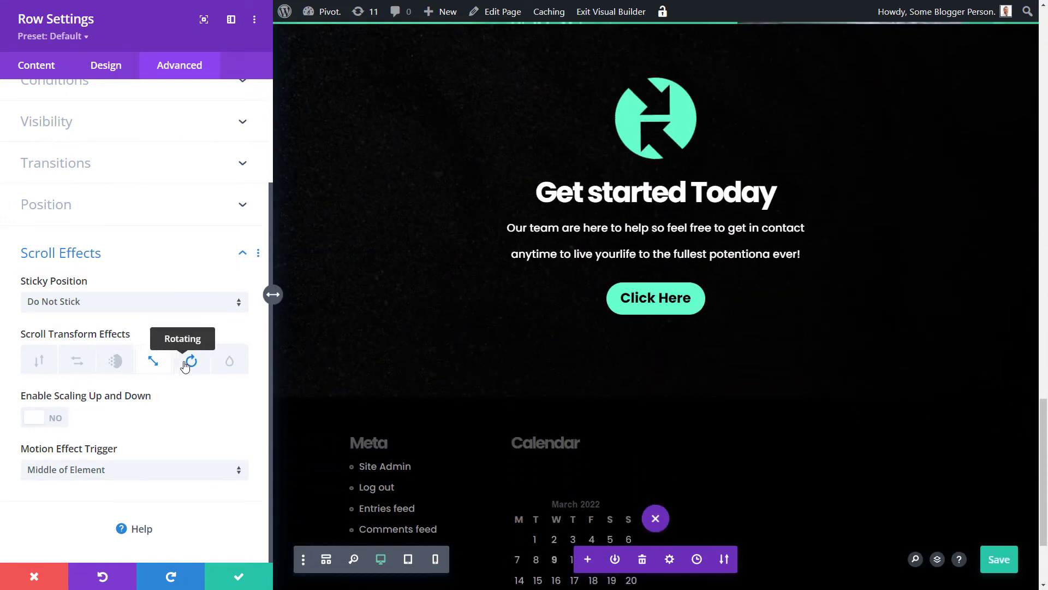
click(25, 417)
click(25, 416)
click(238, 361)
click(34, 419)
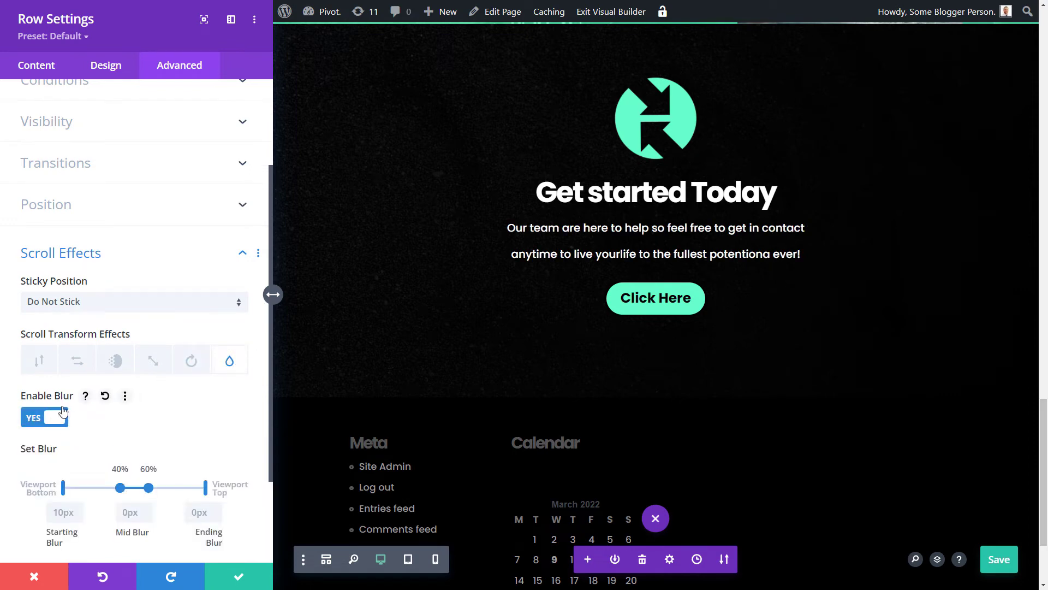
Use a 10px starting blur, with blur handles at about 29%/31% and 67%/68%
drag(1044, 434, 1045, 347)
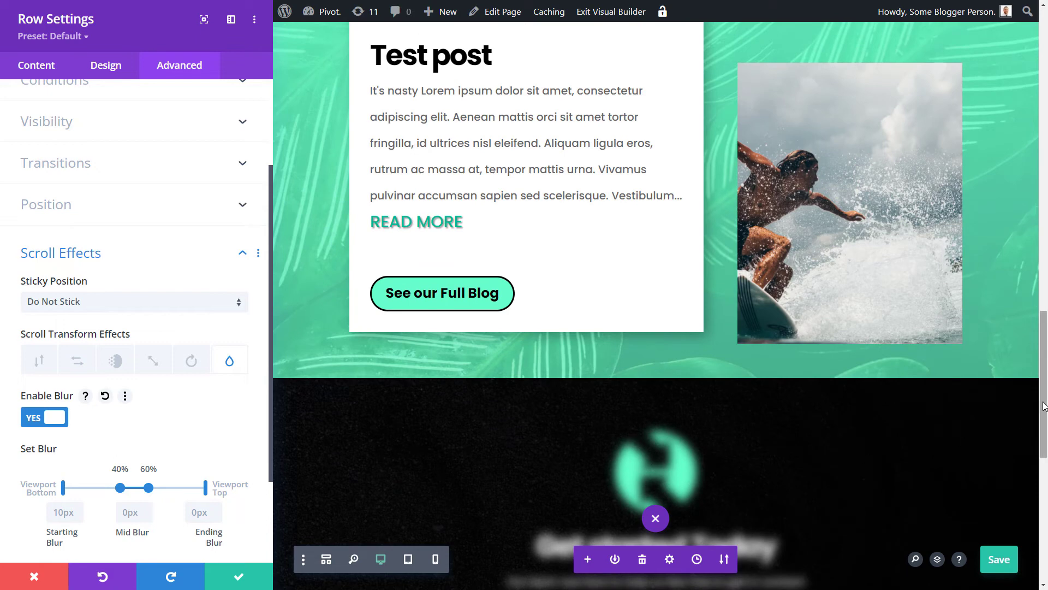
drag(1044, 406, 1044, 464)
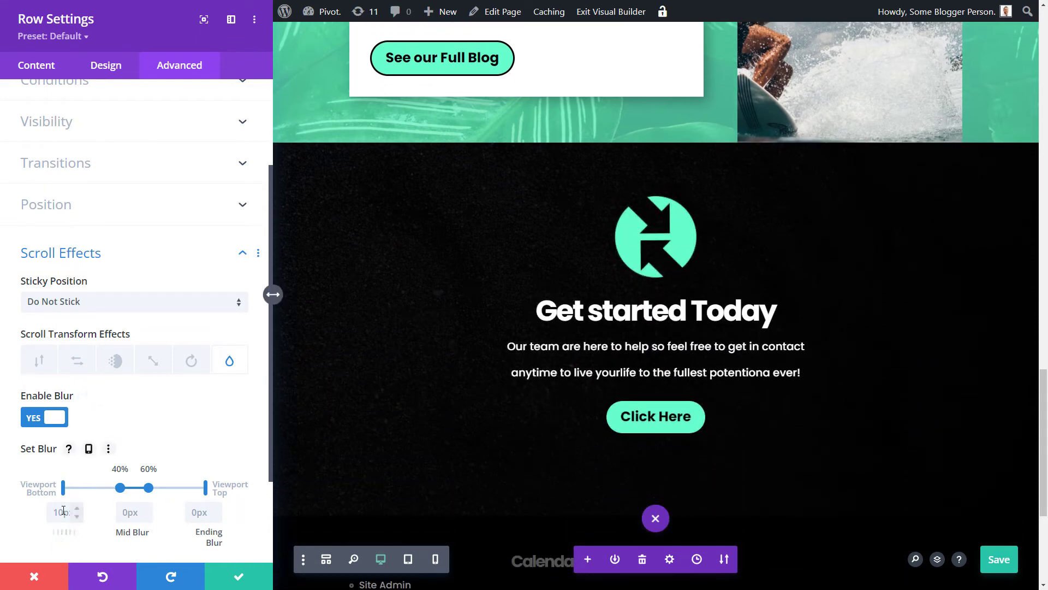
drag(62, 487, 84, 488)
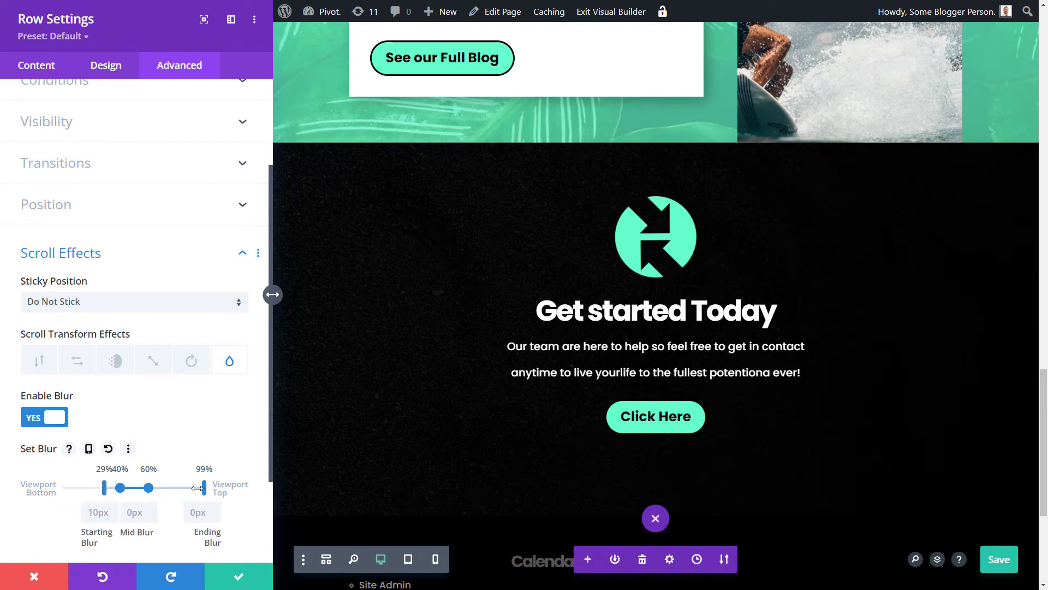
drag(193, 487, 109, 488)
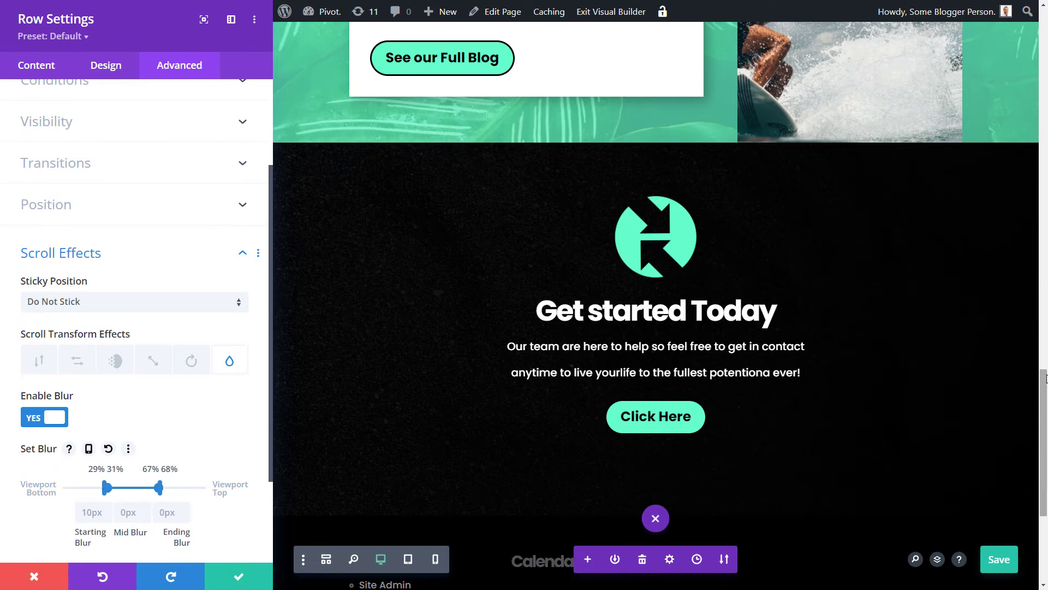
drag(1044, 377, 1039, 436)
Set the ending blur to 50px and move the upper blur handles to about 61% and 80%
scroll(262, 295, down, 3)
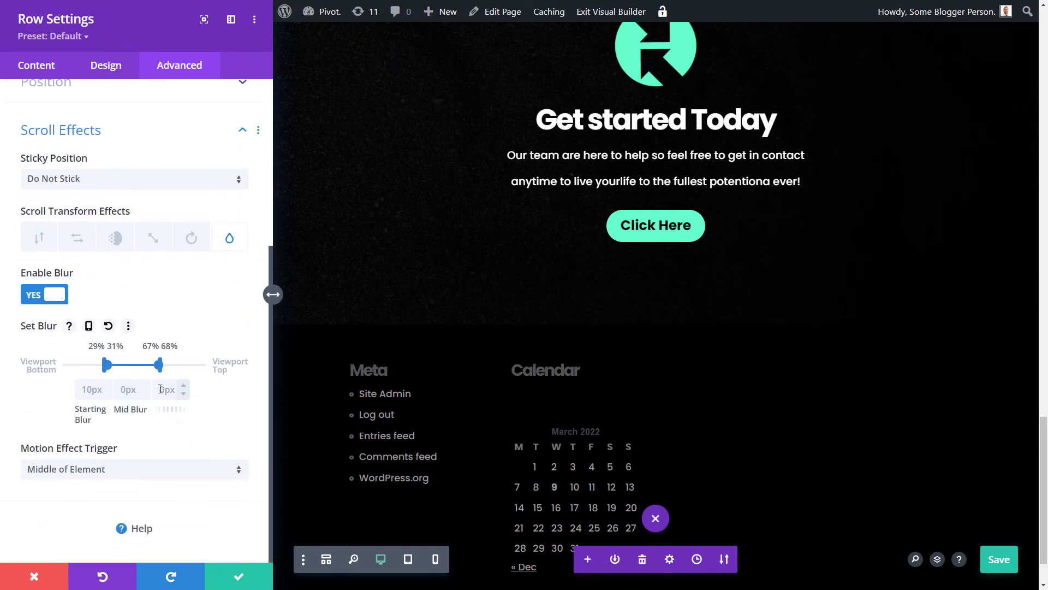
click(229, 421)
scroll(1016, 420, up, 2)
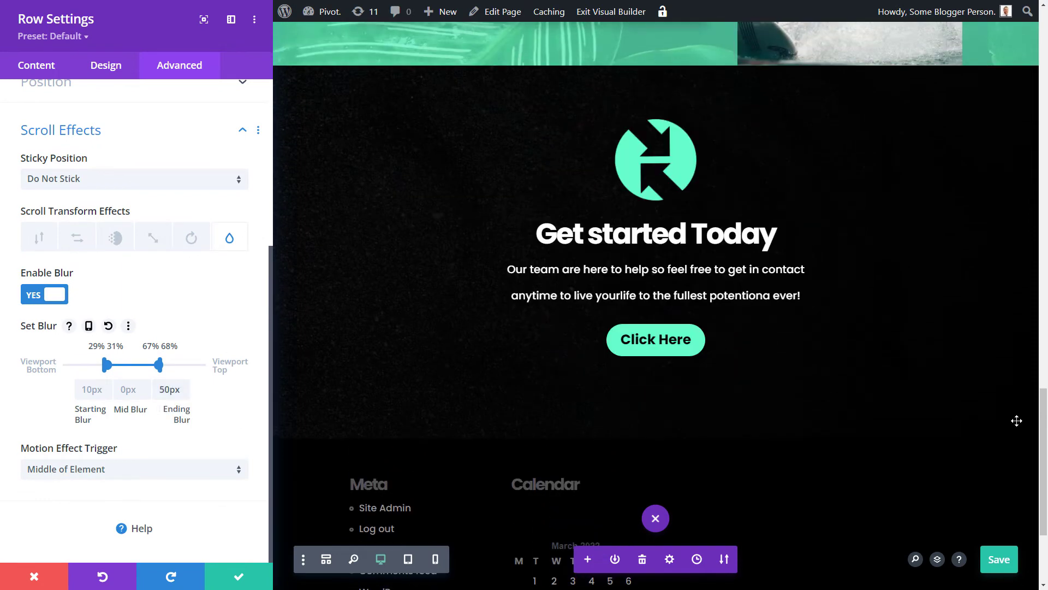
mouse_move(1044, 513)
mouse_down()
mouse_move(1039, 411)
mouse_move(1037, 523)
mouse_up()
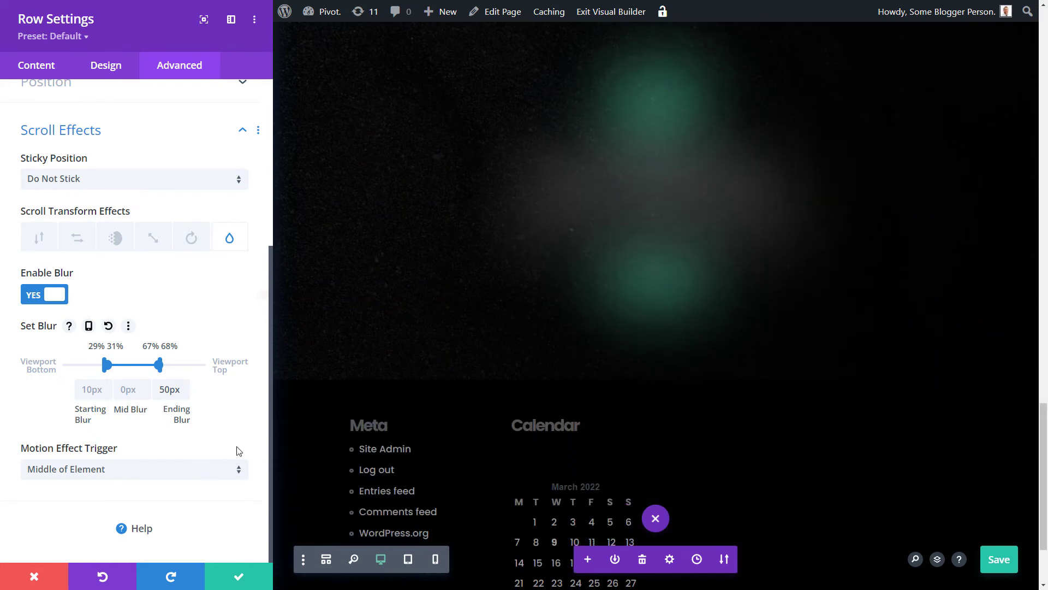
mouse_move(159, 365)
mouse_down()
mouse_move(137, 365)
mouse_move(177, 362)
mouse_up()
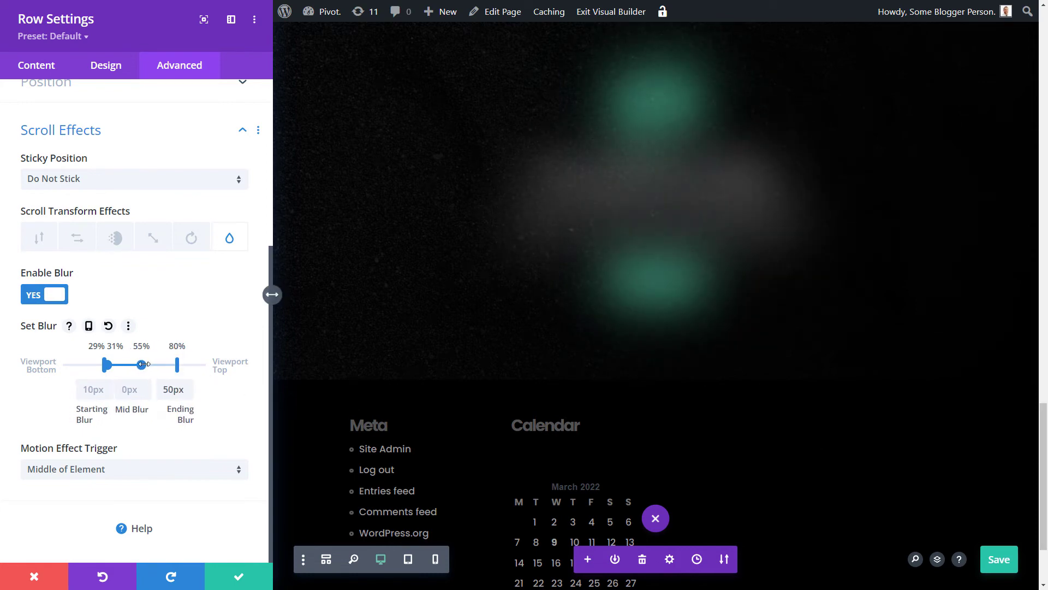
drag(1045, 522, 1025, 472)
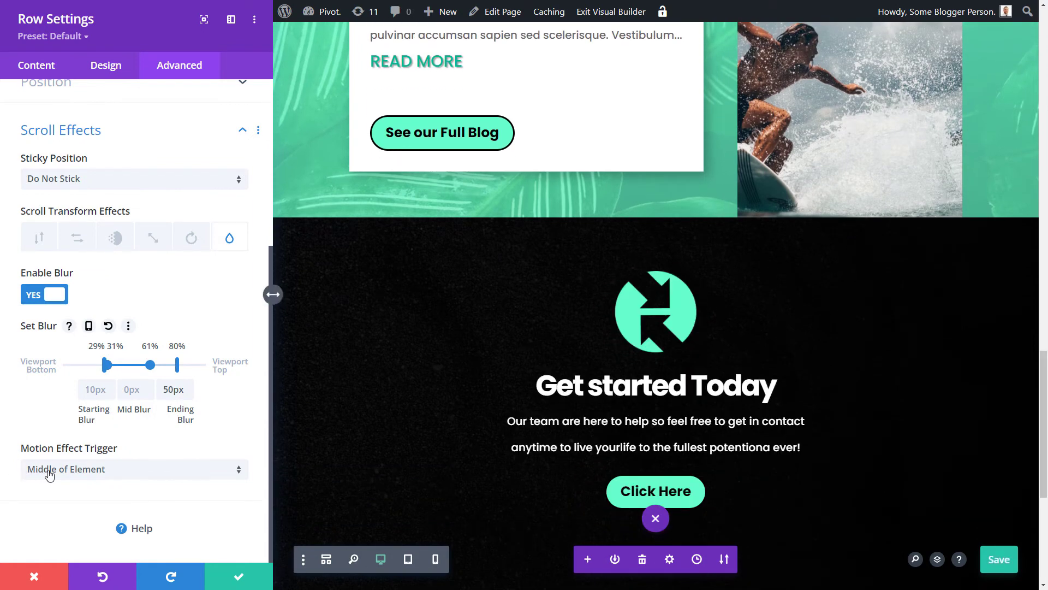
click(108, 476)
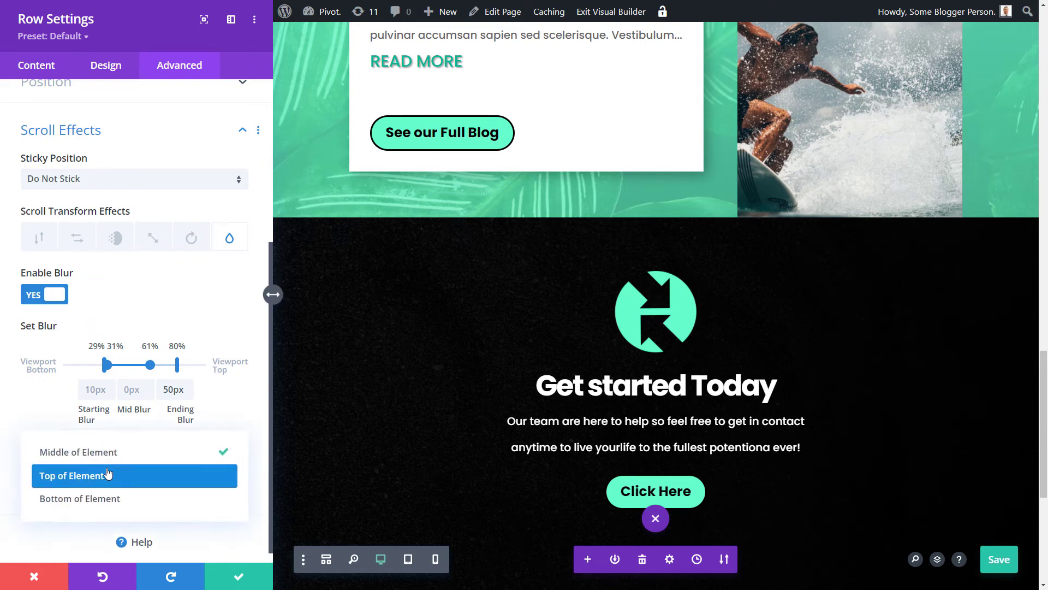
click(109, 480)
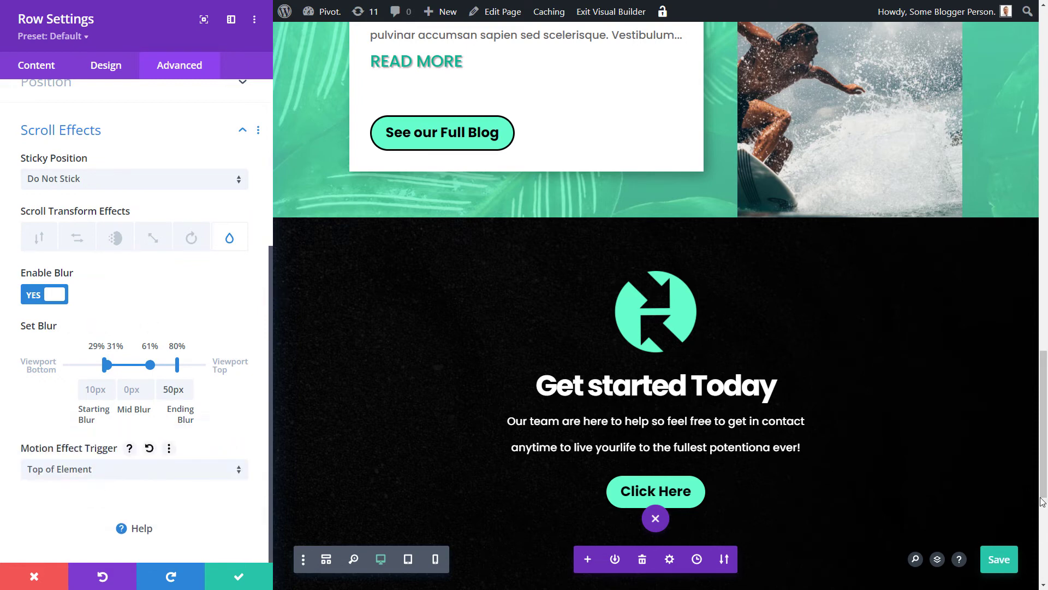
drag(1043, 498, 1044, 449)
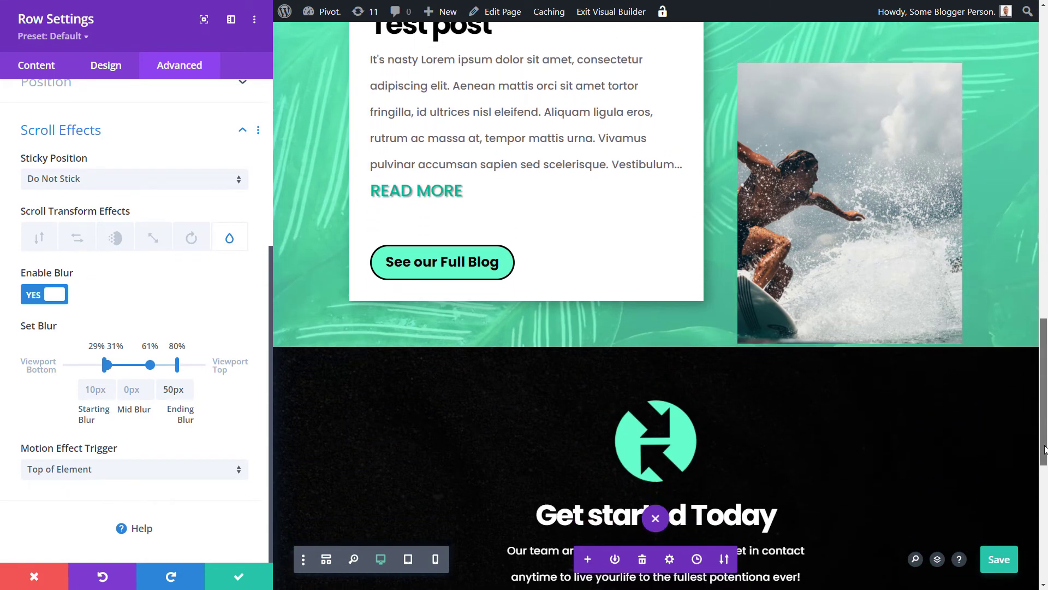
click(101, 471)
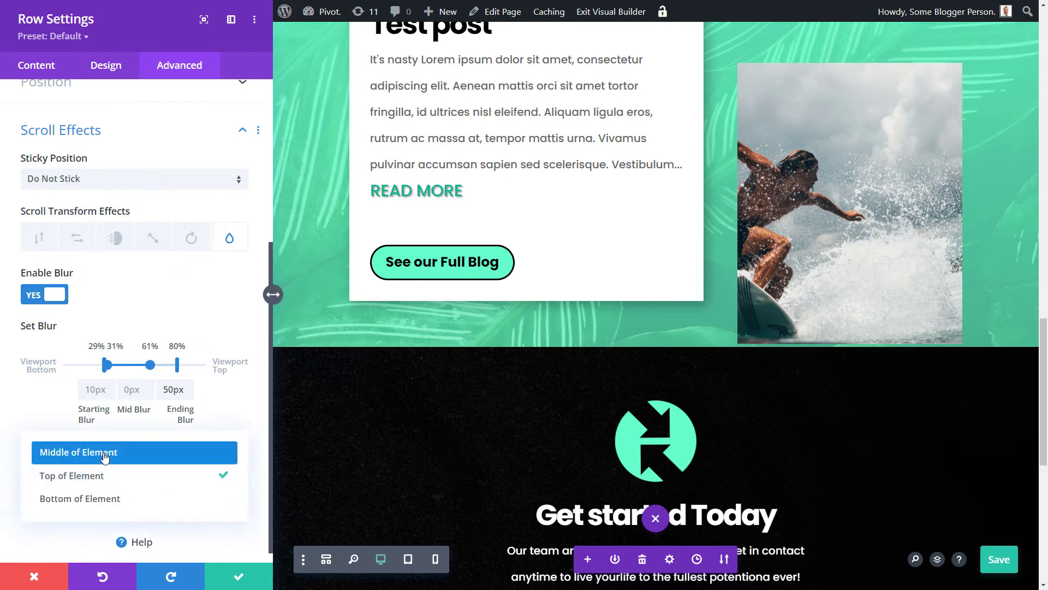
click(55, 452)
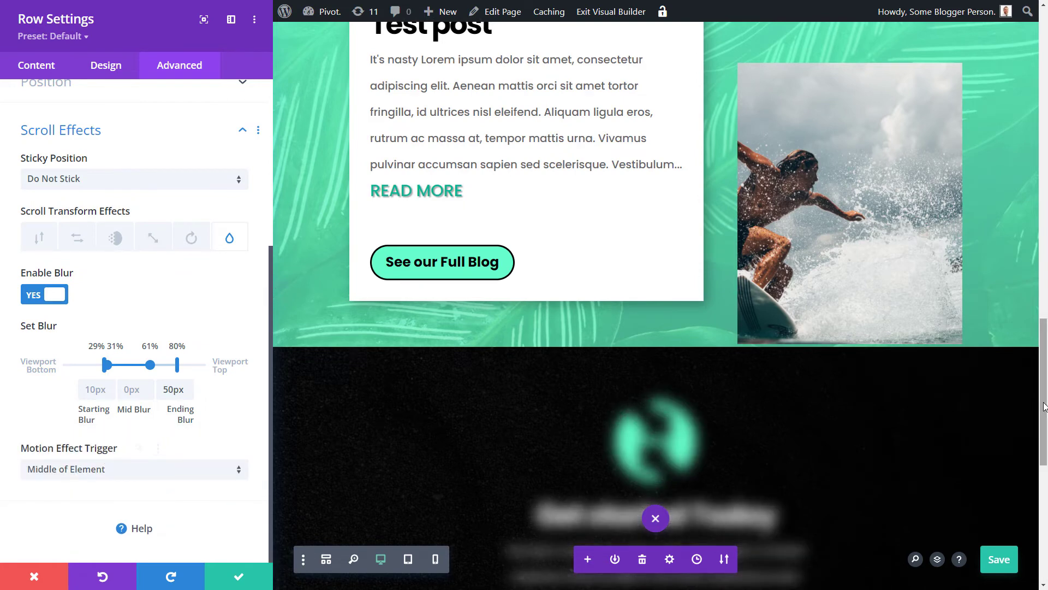
drag(1045, 406, 262, 463)
click(121, 477)
click(94, 498)
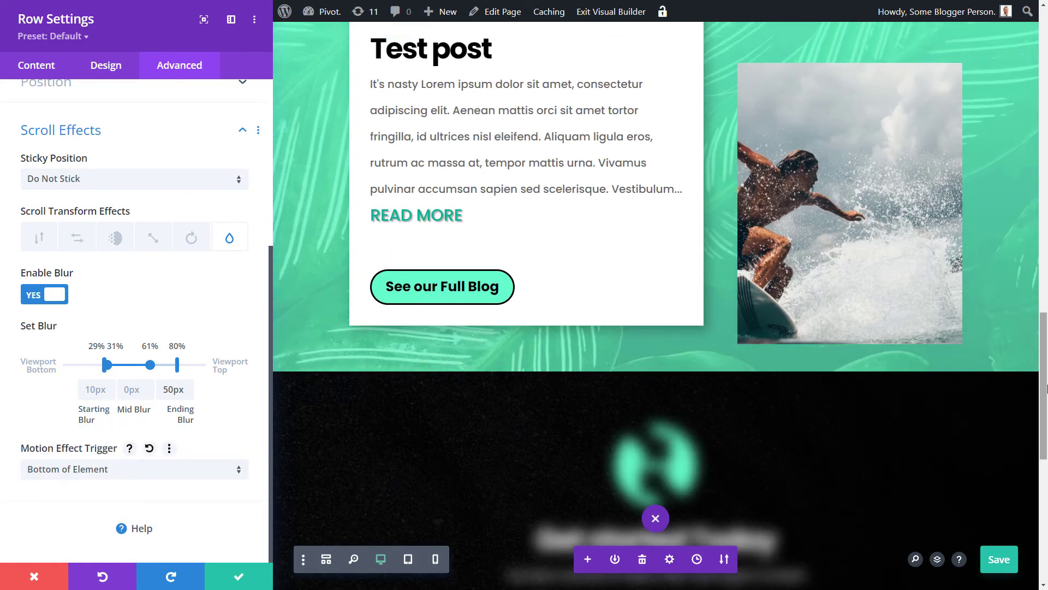
drag(1045, 381, 1040, 455)
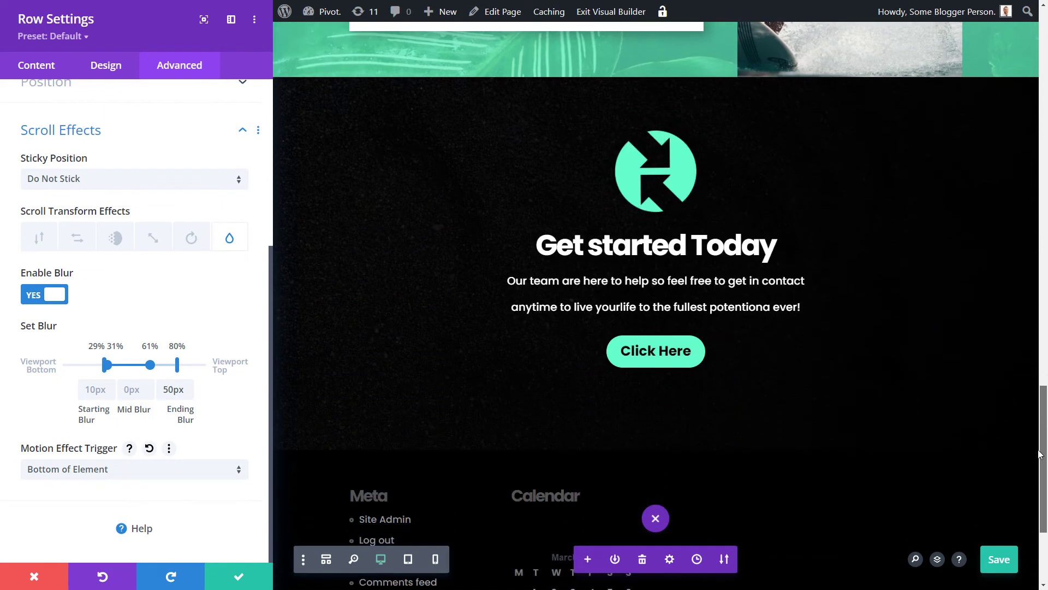
click(93, 475)
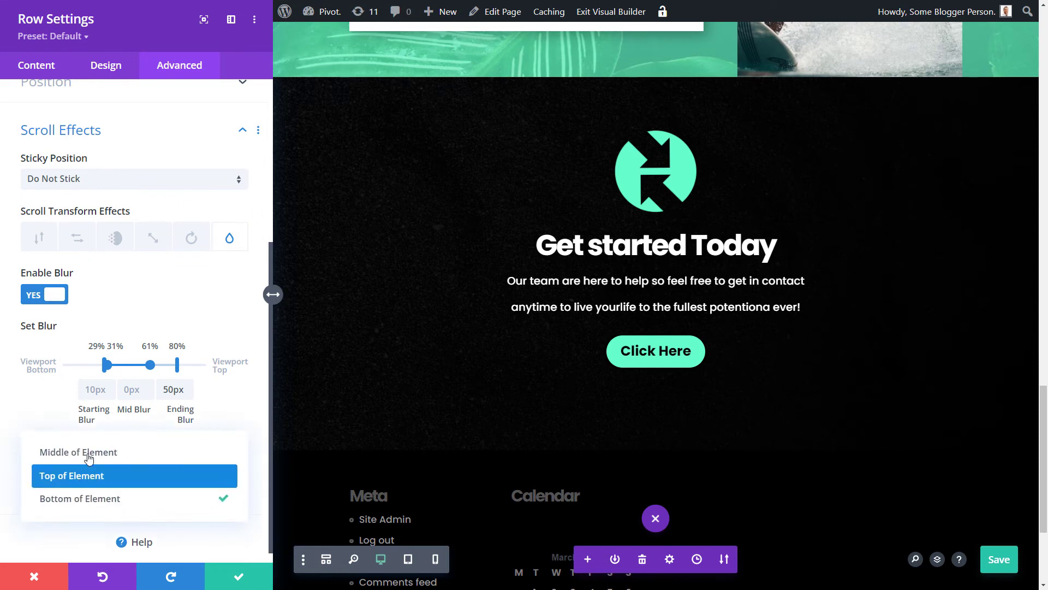
click(82, 452)
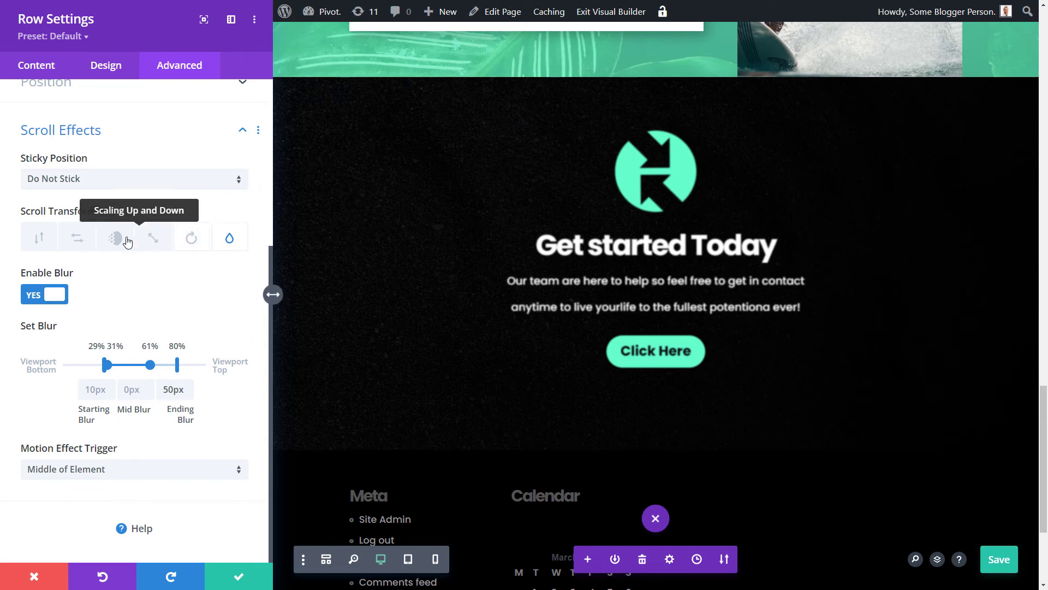
Enable Rotating, Scaling Up and Down, and Horizontal Motion scroll effects on the row
click(189, 240)
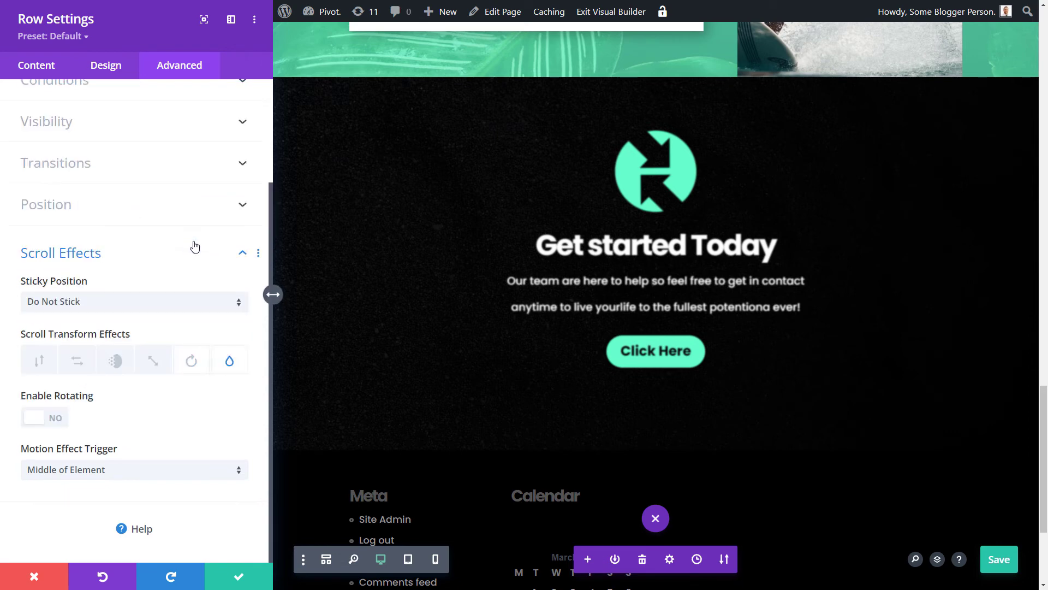
click(48, 426)
click(151, 362)
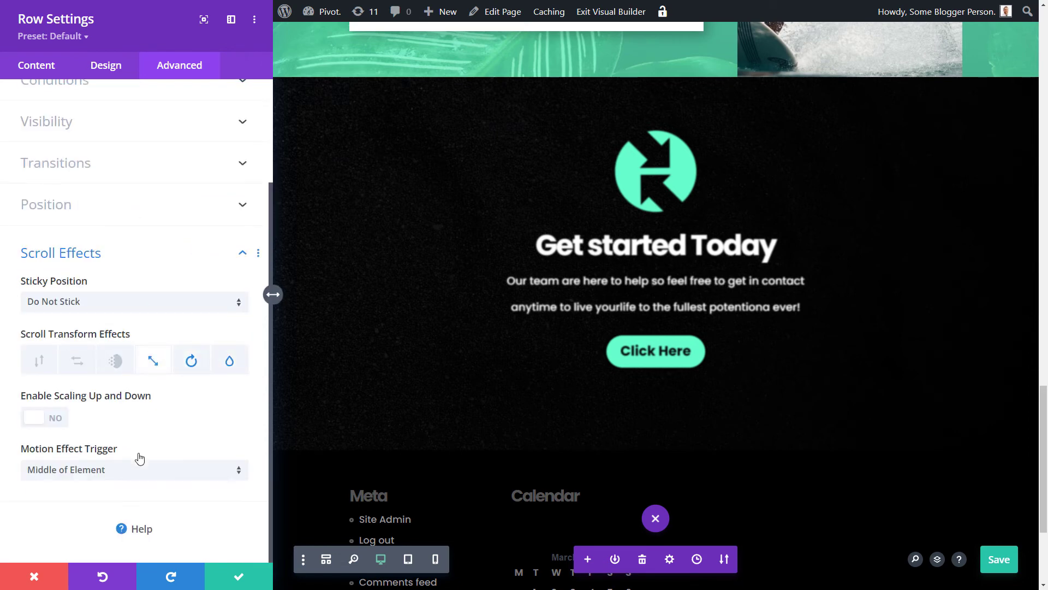
click(35, 423)
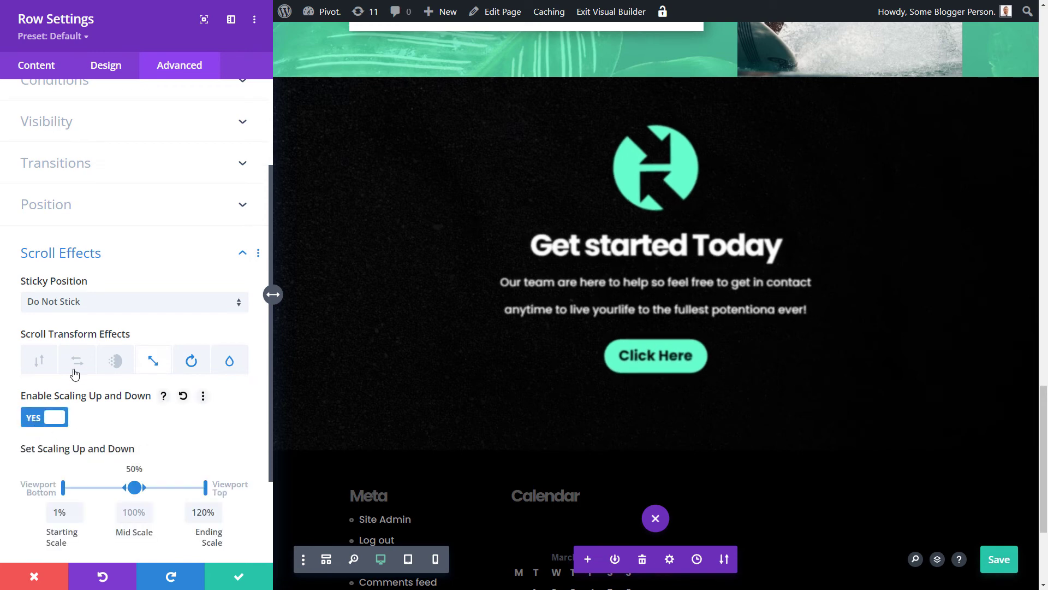
click(40, 363)
click(77, 360)
click(47, 418)
click(152, 360)
click(191, 361)
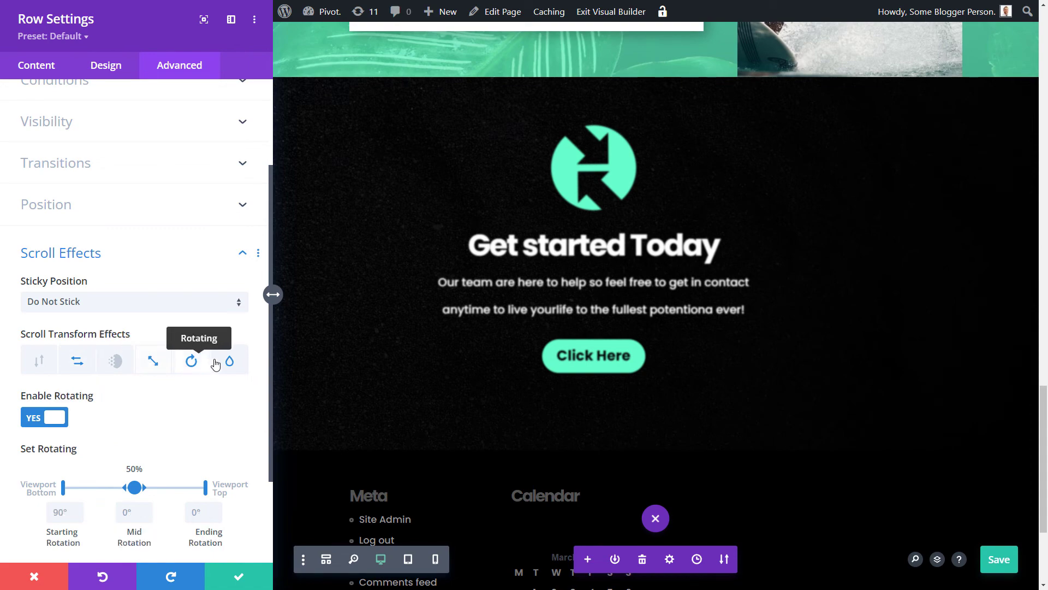
drag(1038, 391, 1040, 42)
Close the row settings and save the page changes
click(254, 565)
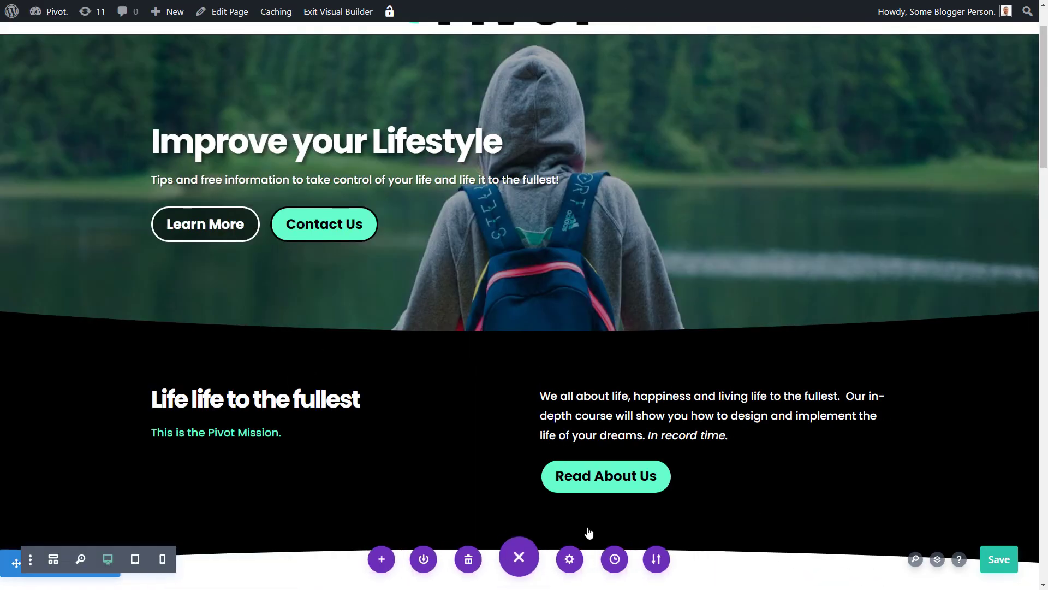
click(997, 557)
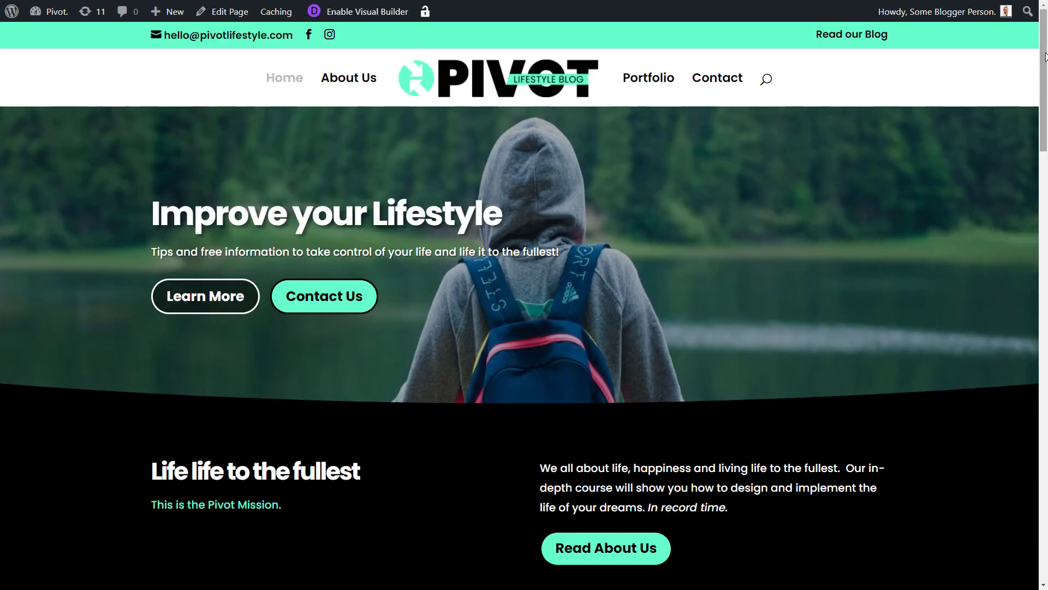
drag(1046, 57, 1035, 379)
Scroll the live Pivot page to watch the Get started Today row blur and rotate in
scroll(827, 313, down, 2)
scroll(460, 39, up, 3)
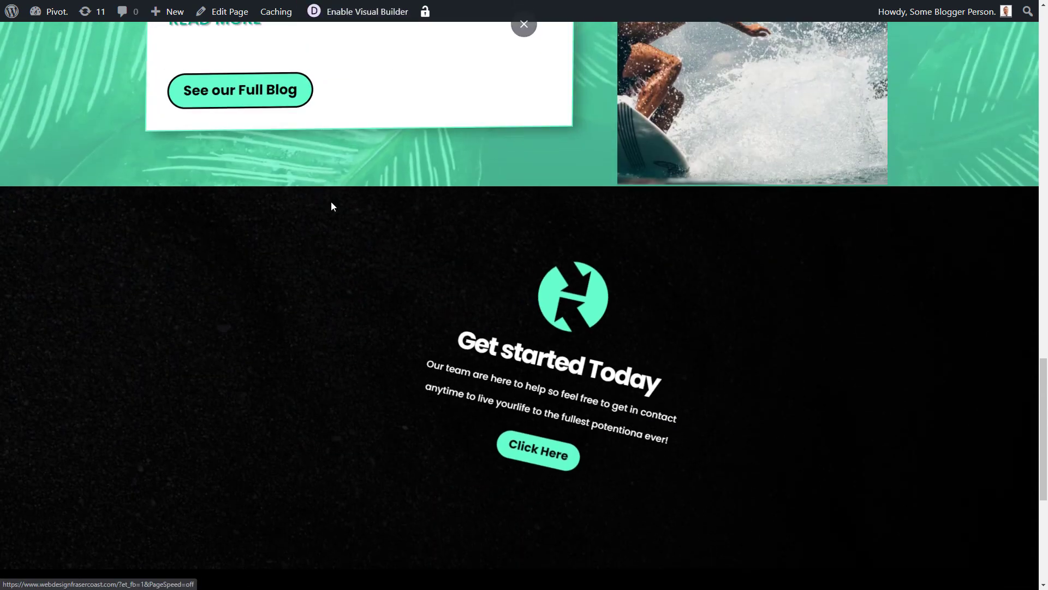
scroll(428, 161, up, 3)
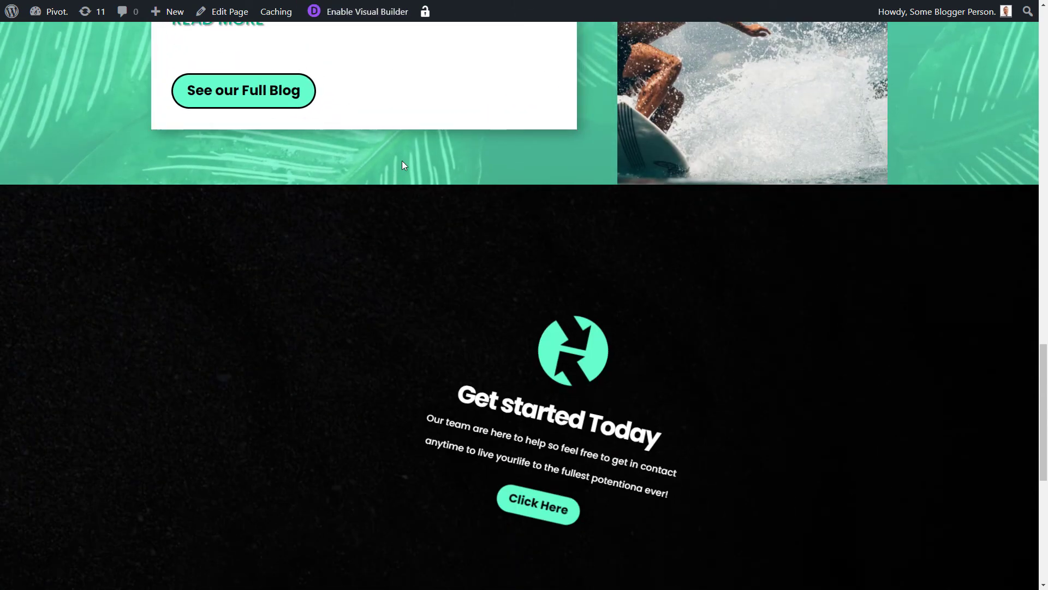
scroll(367, 206, up, 5)
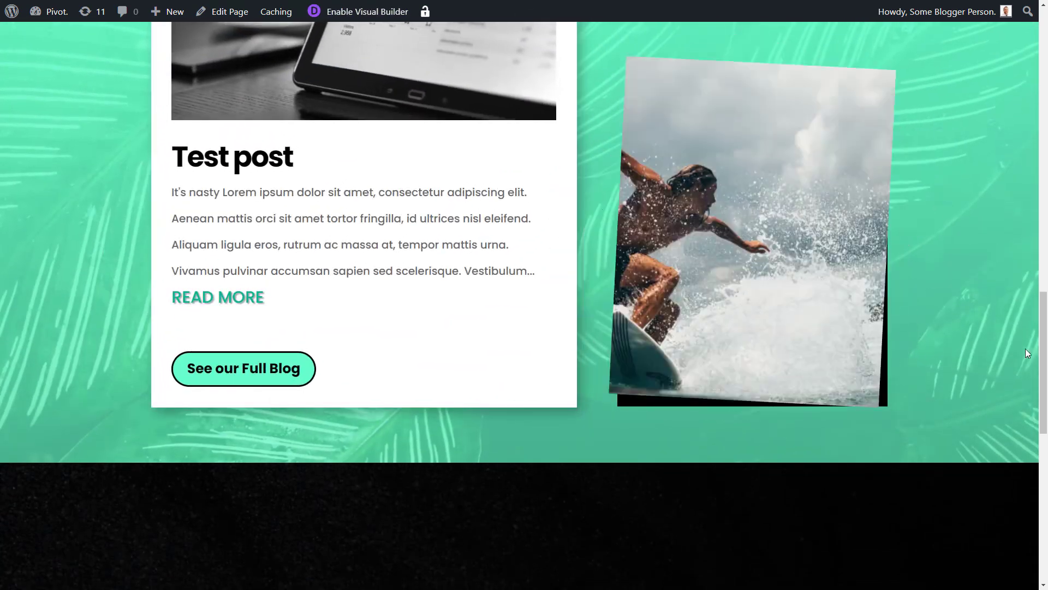
scroll(1014, 422, up, 15)
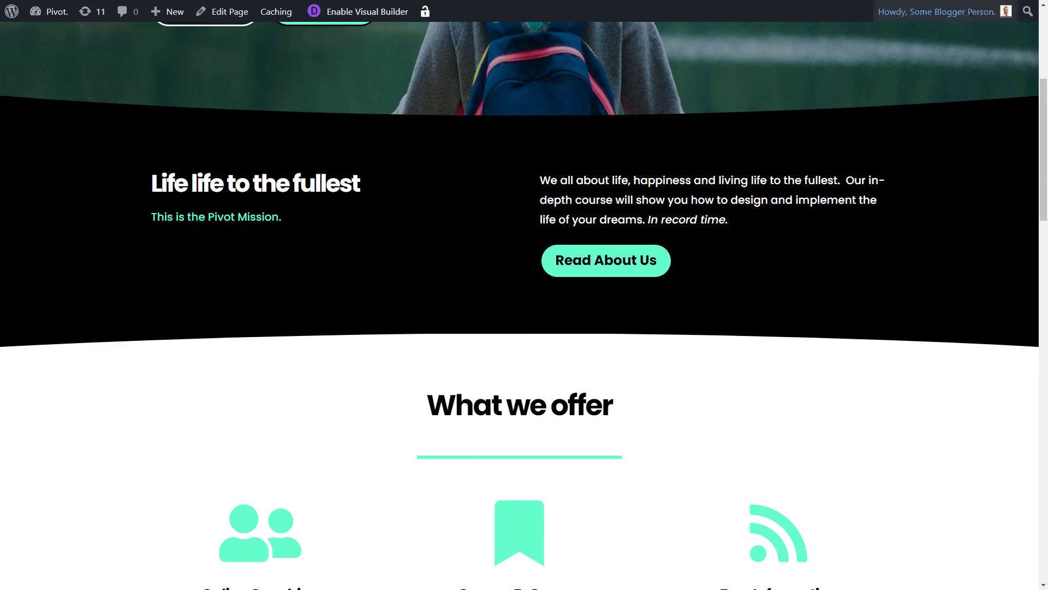
mouse_move(971, 18)
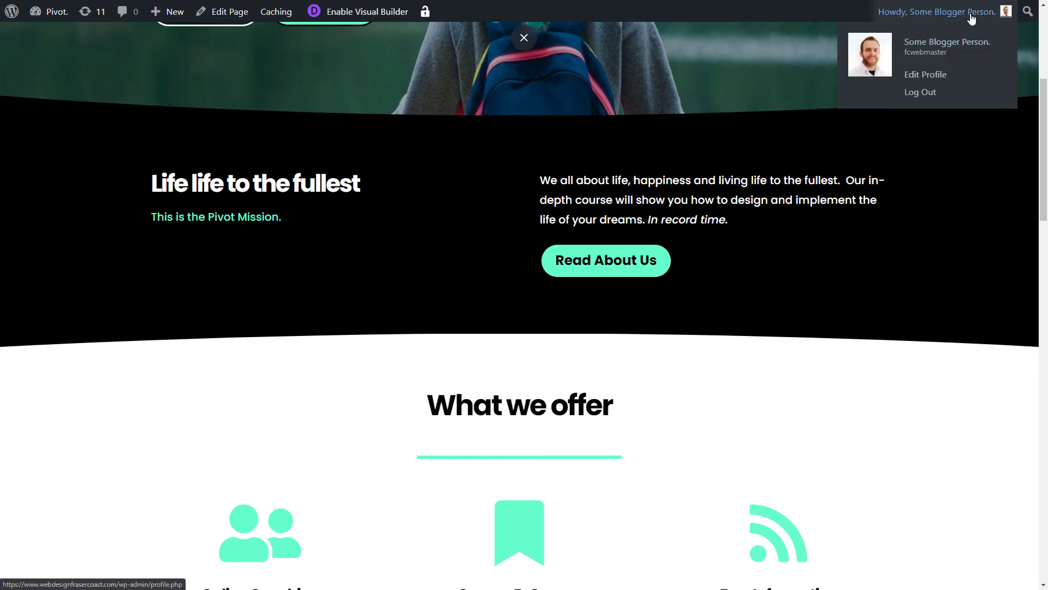